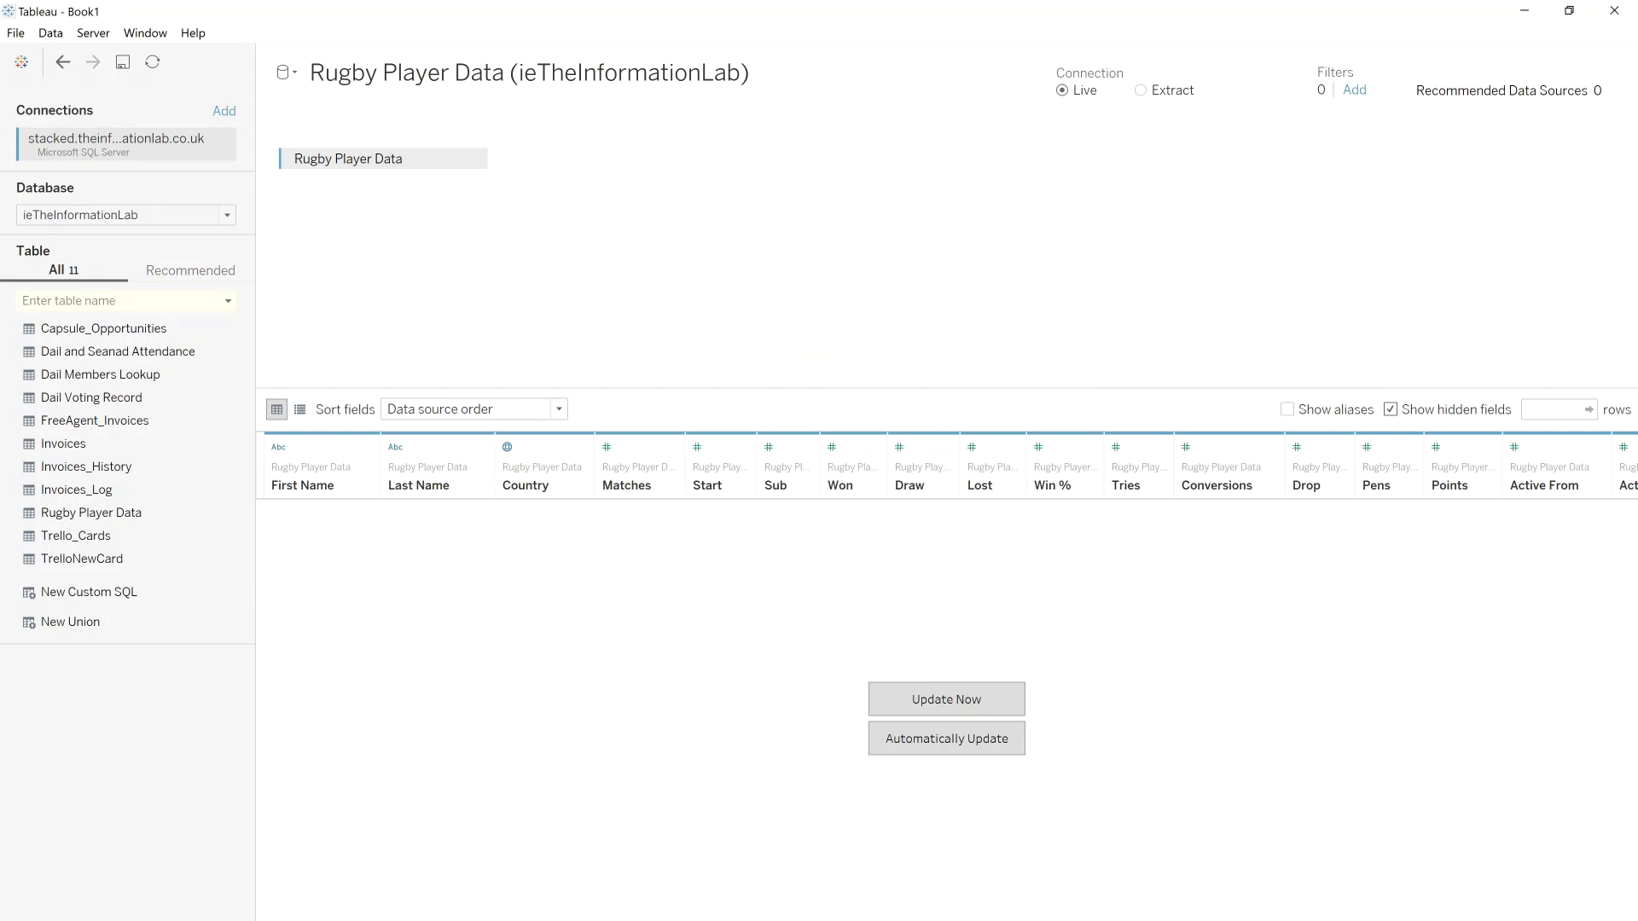
- View the 4 Objectives slide in Google Slides and return to Tableau
{"action": "key", "text": "alt+Tab"}
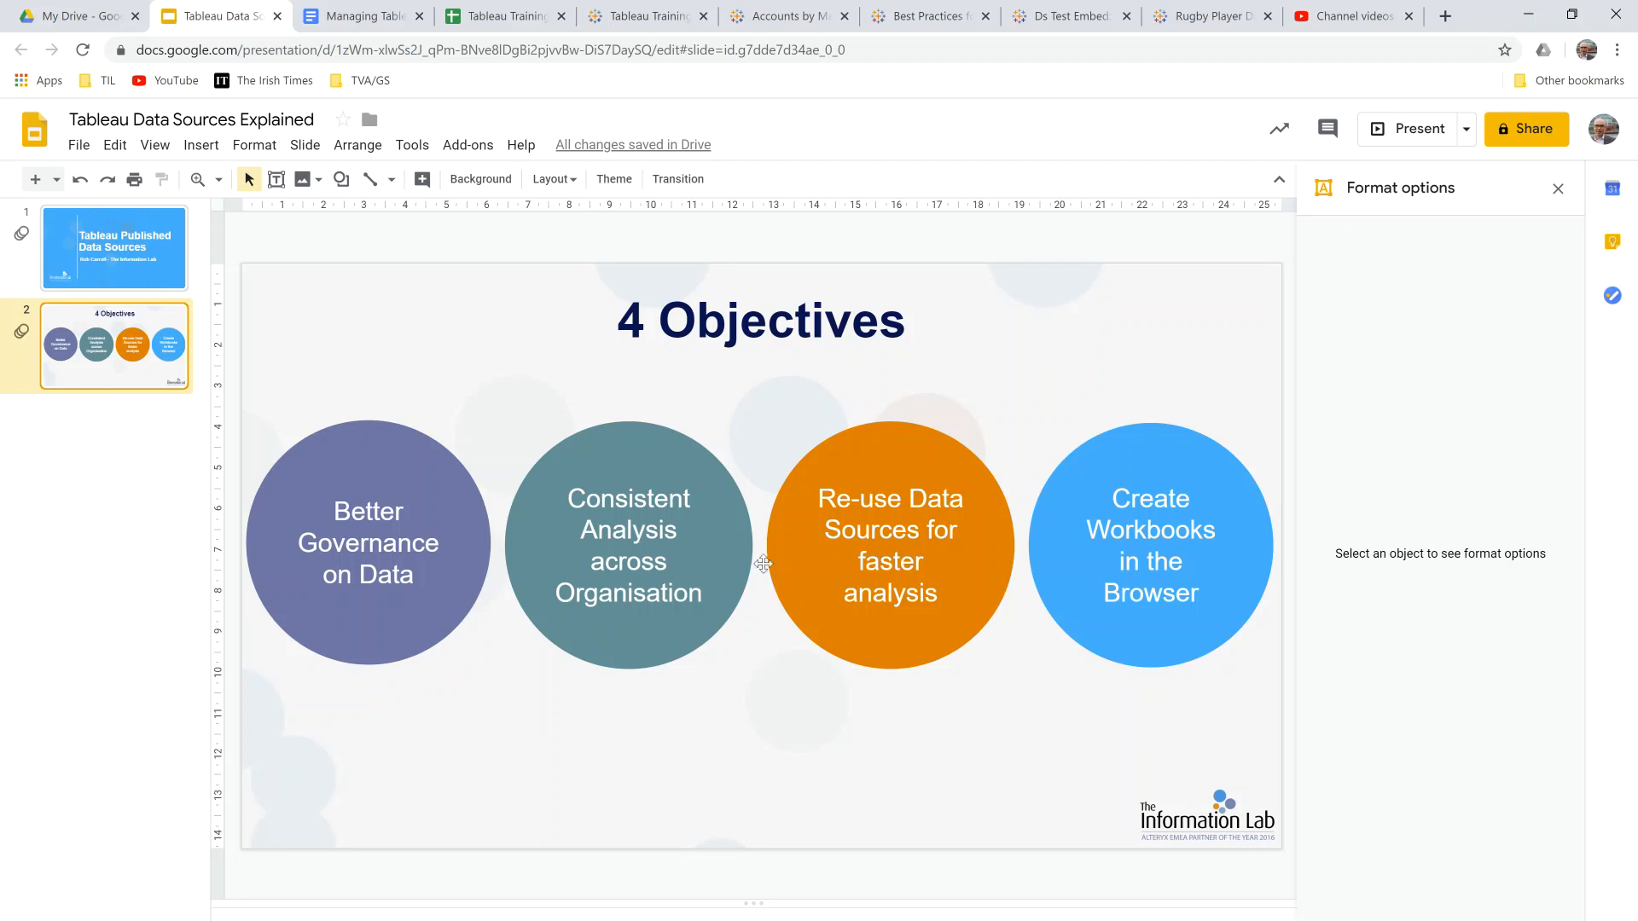
{"action": "left_click", "coordinate": [484, 919]}
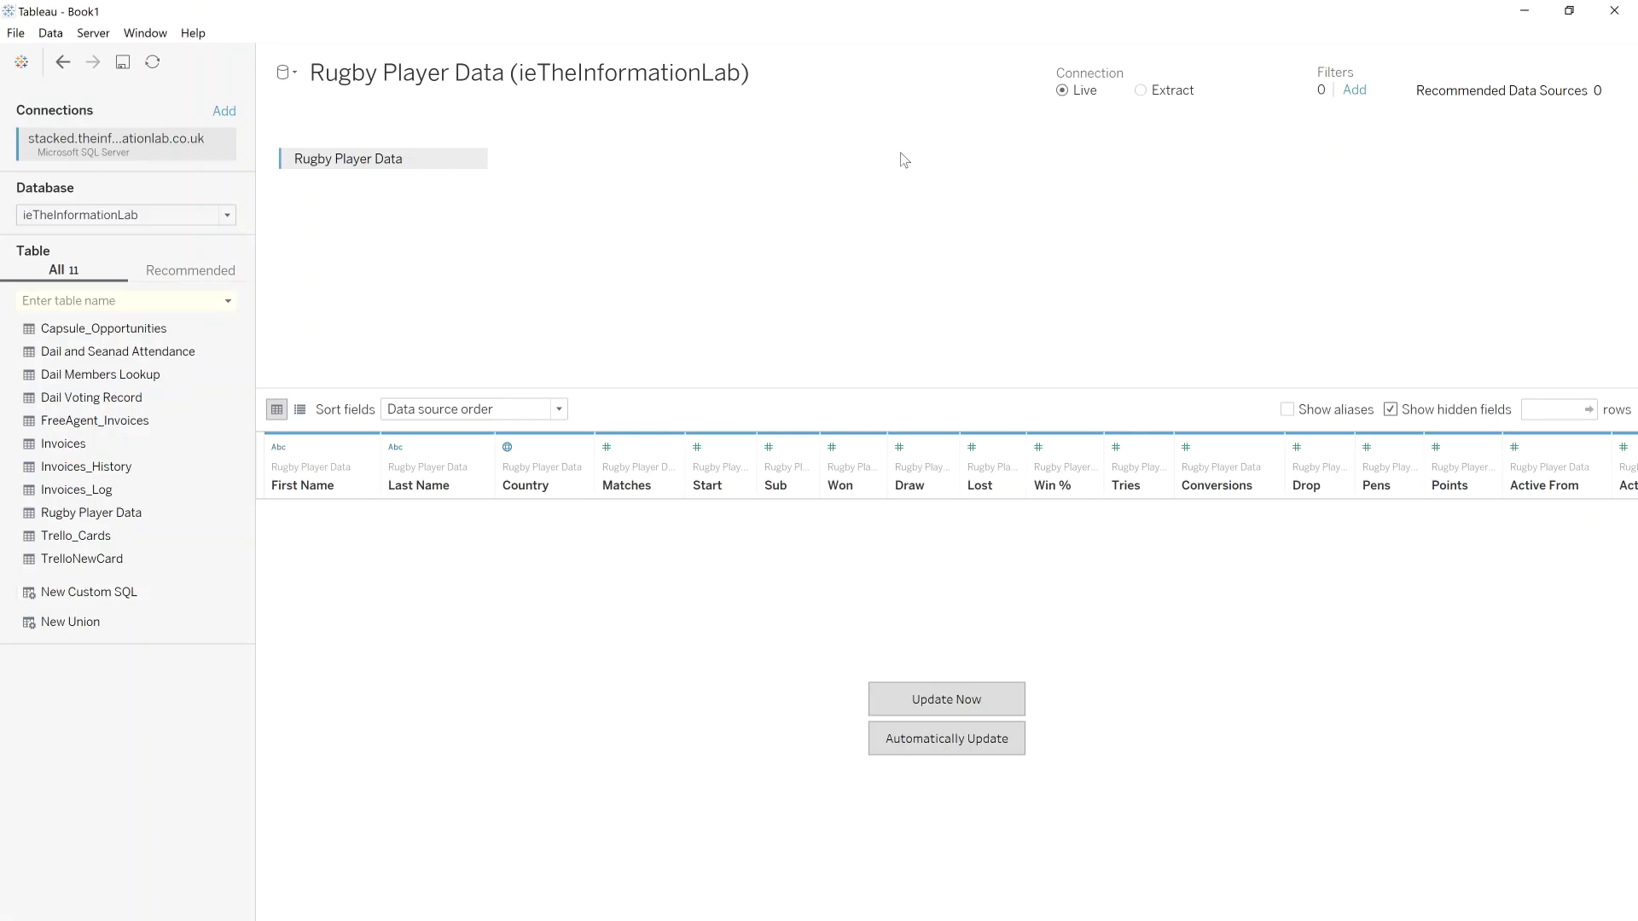
- Change the Rugby Player Data connection from live to Extract and save the extract file to the Desktop folder under its suggested name
{"action": "left_click", "coordinate": [1144, 89]}
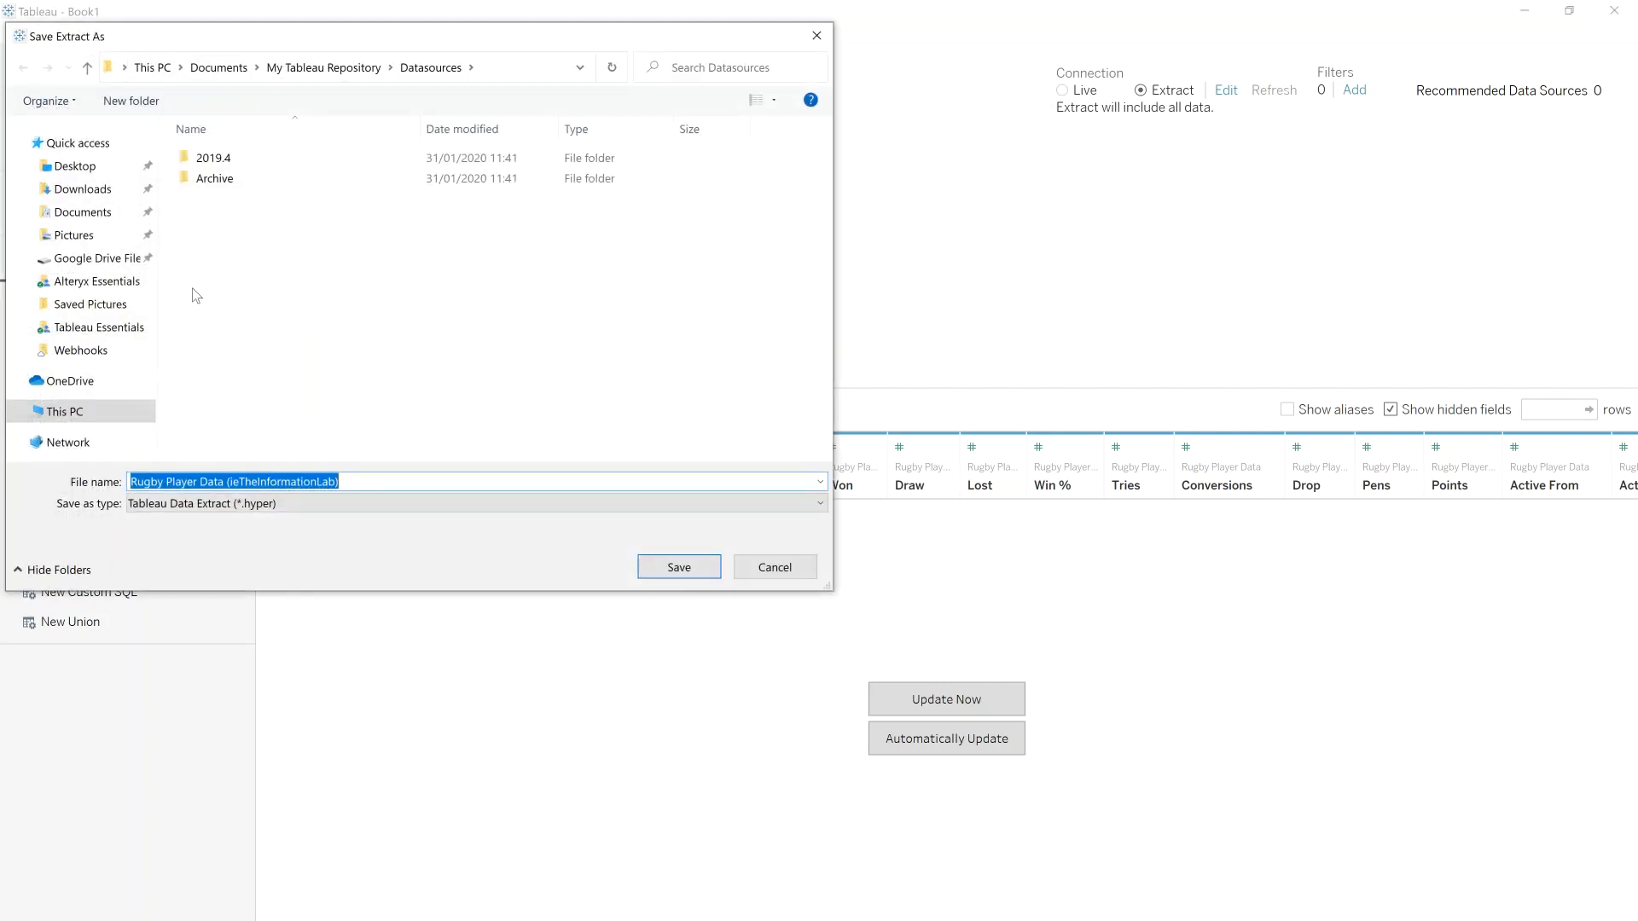
{"action": "left_click", "coordinate": [74, 167]}
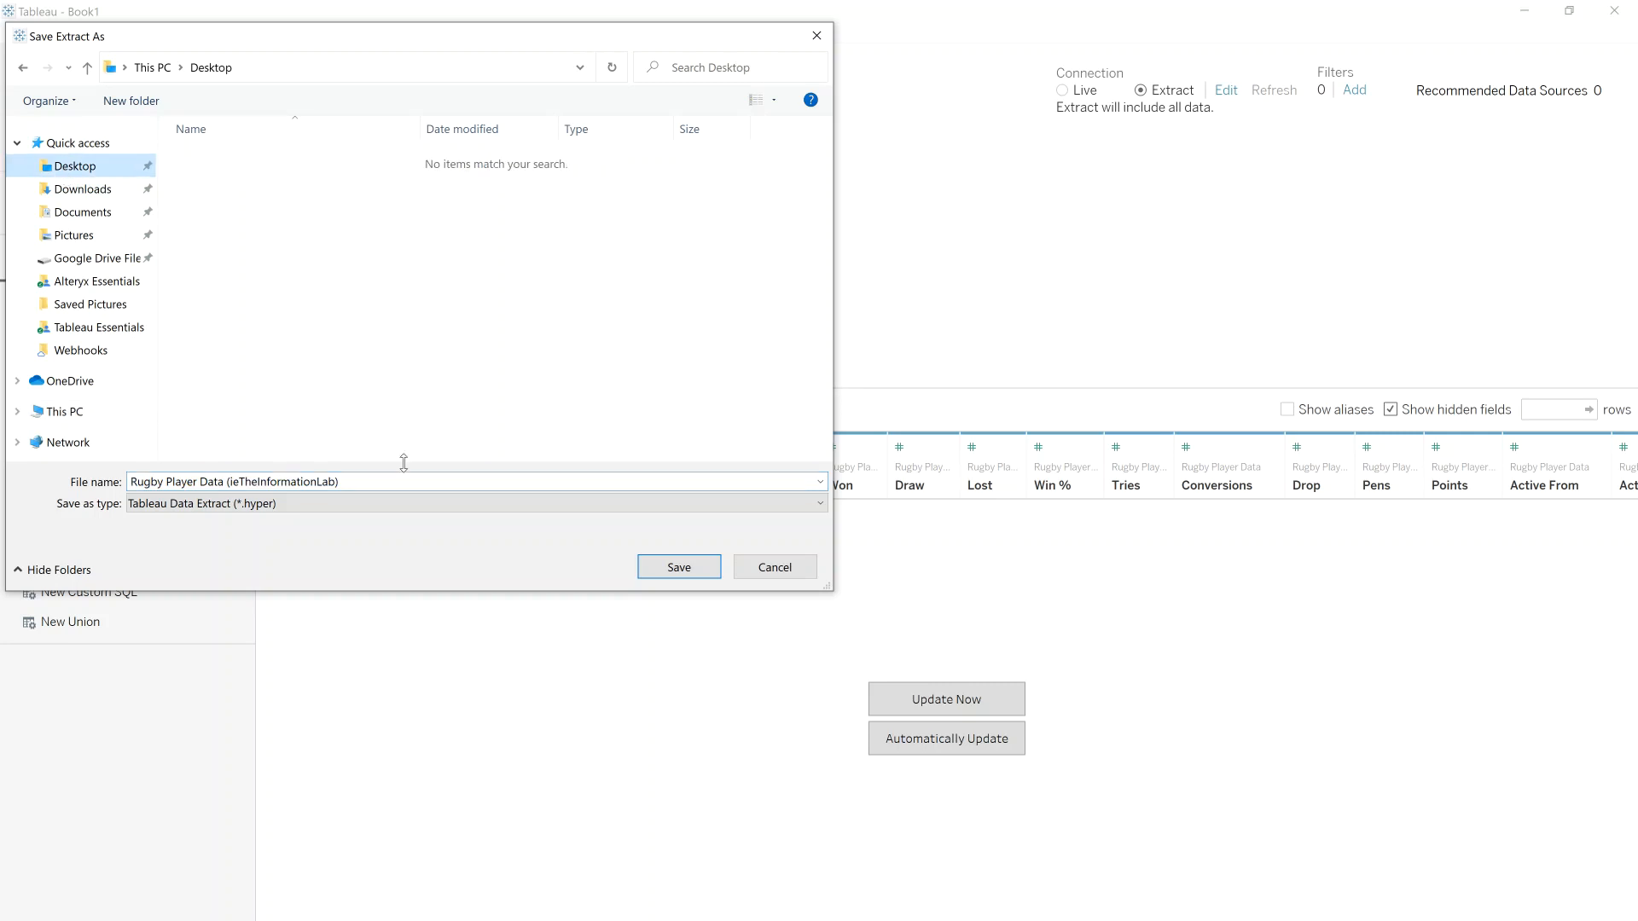
{"action": "left_click", "coordinate": [674, 573]}
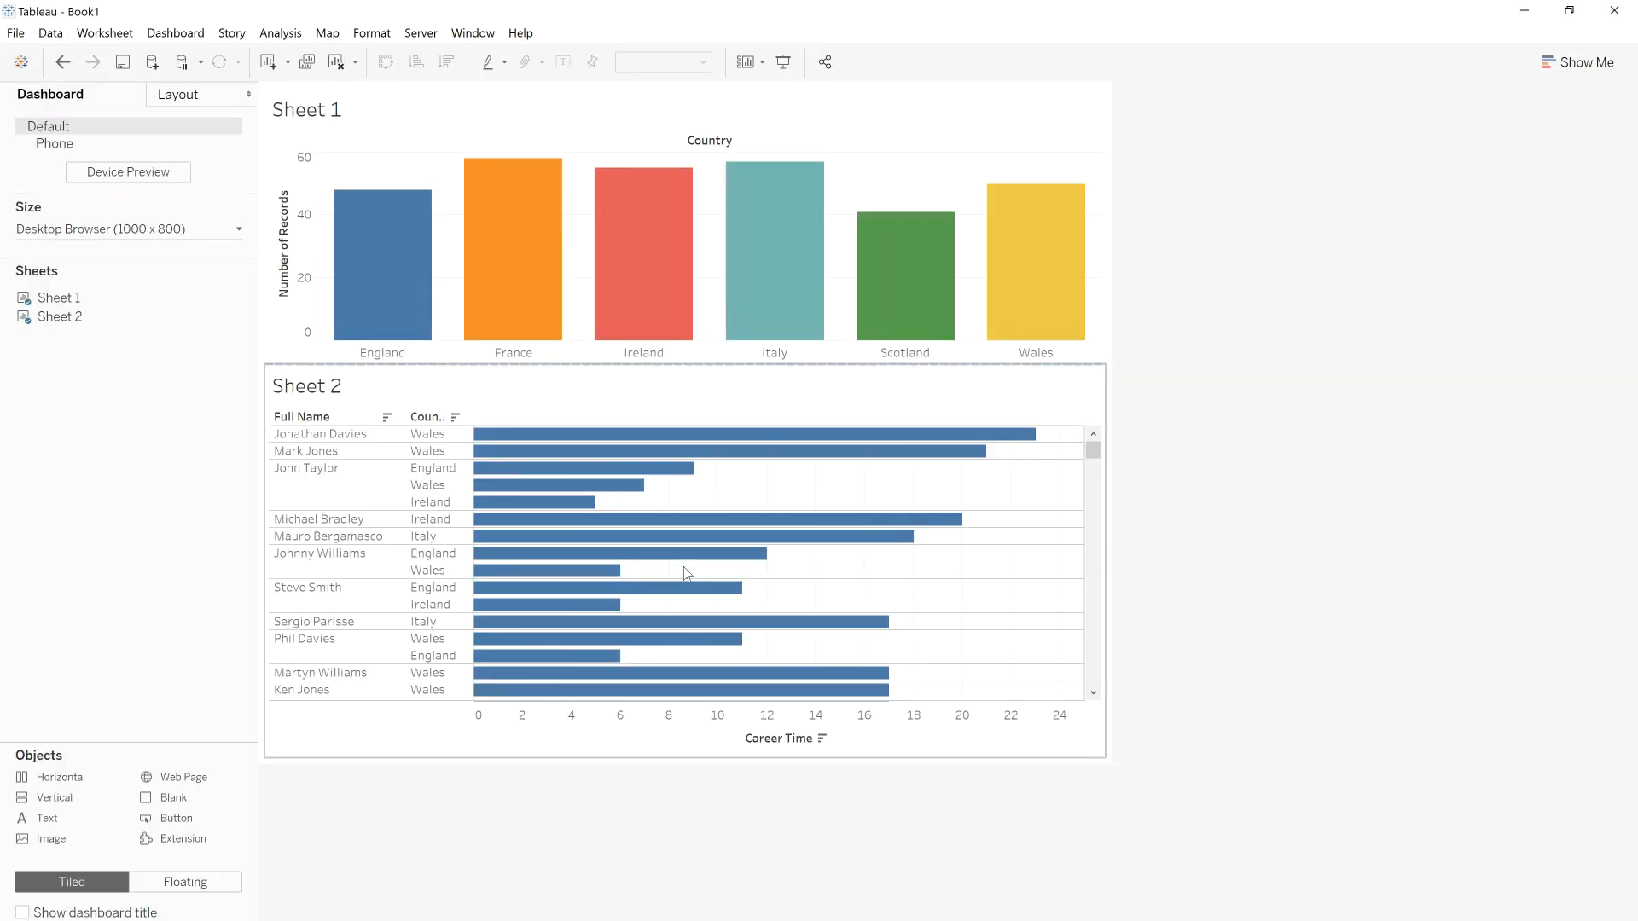
{"action": "left_click", "coordinate": [533, 819]}
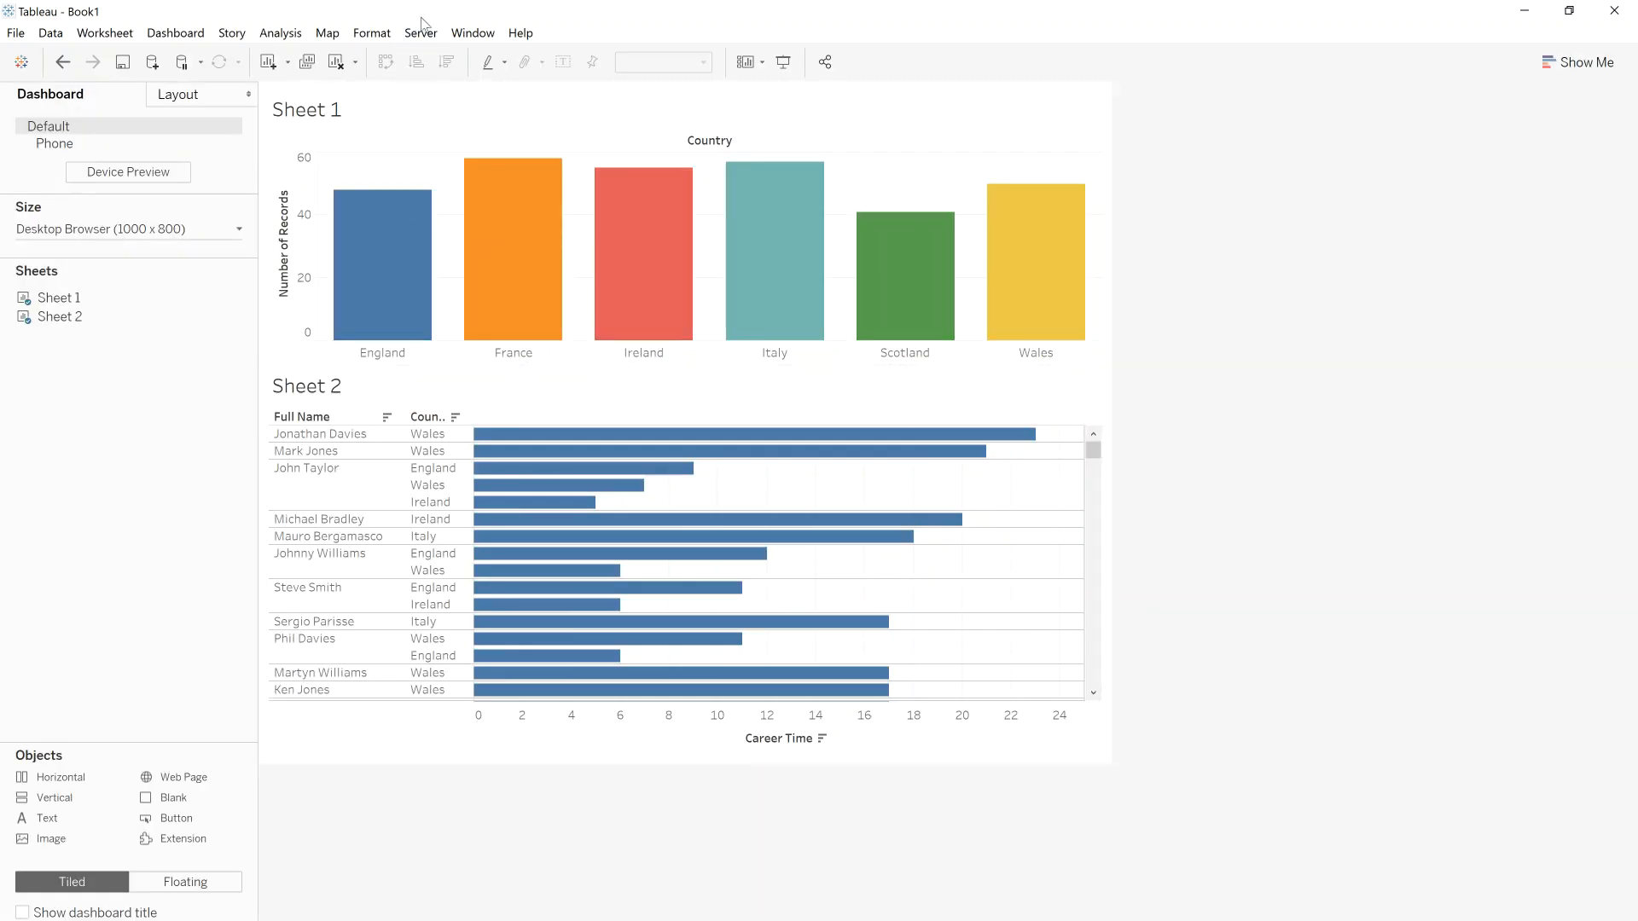
- Set up publishing the workbook to the server as "Ds Test Embed Workbok" with the Daily 7AM full extract refresh schedule
{"action": "left_click", "coordinate": [422, 33]}
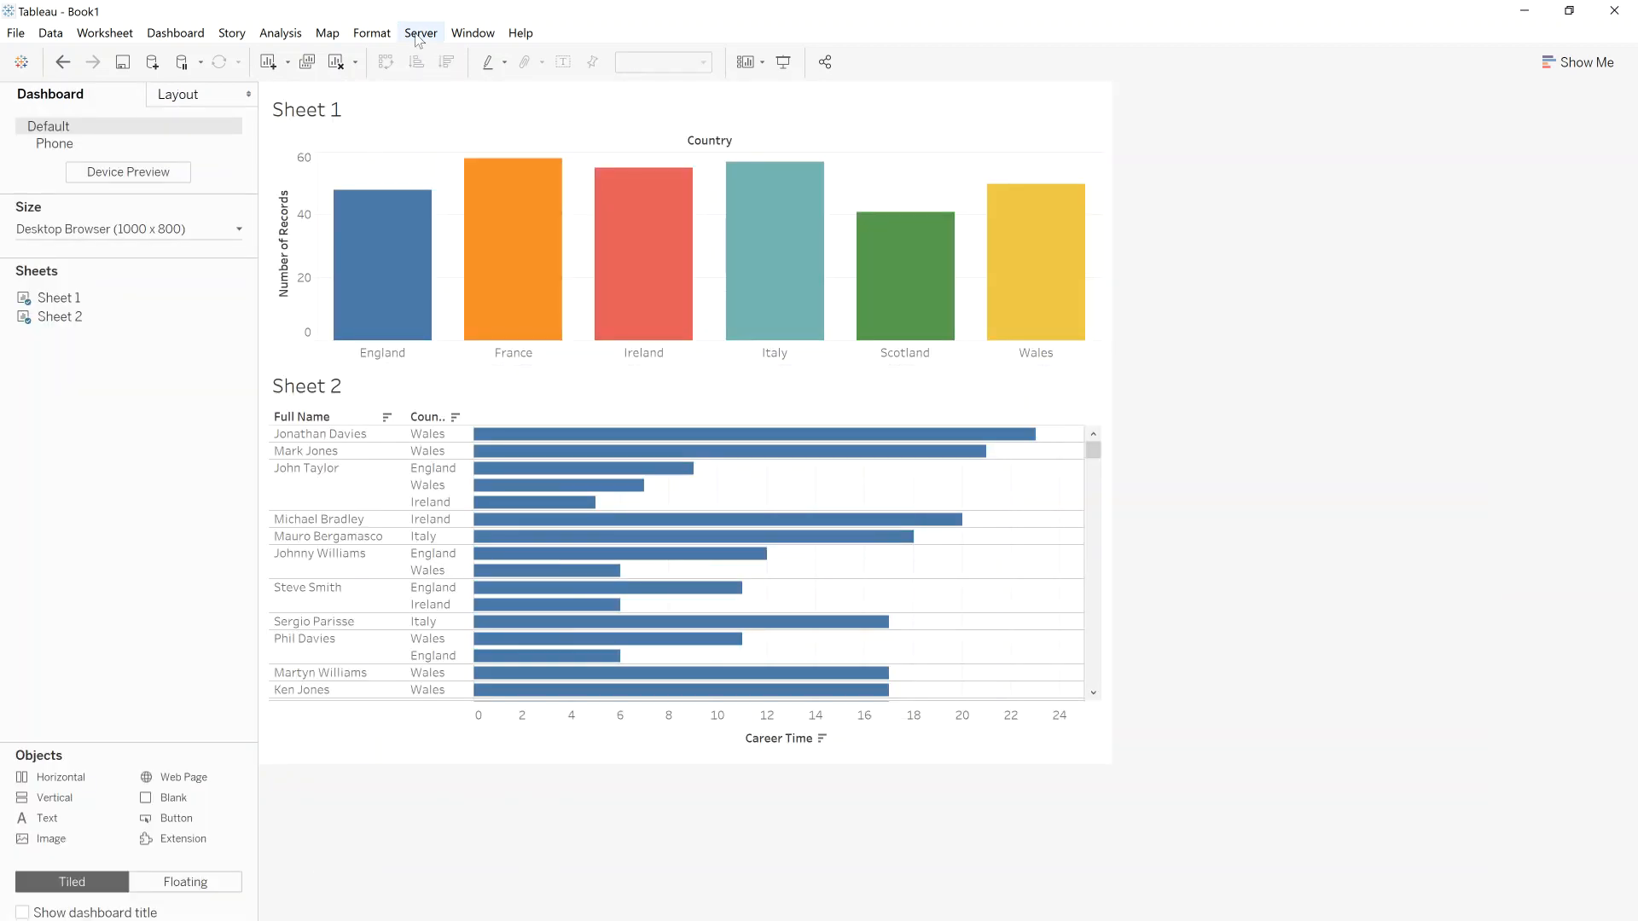
{"action": "left_click", "coordinate": [420, 32]}
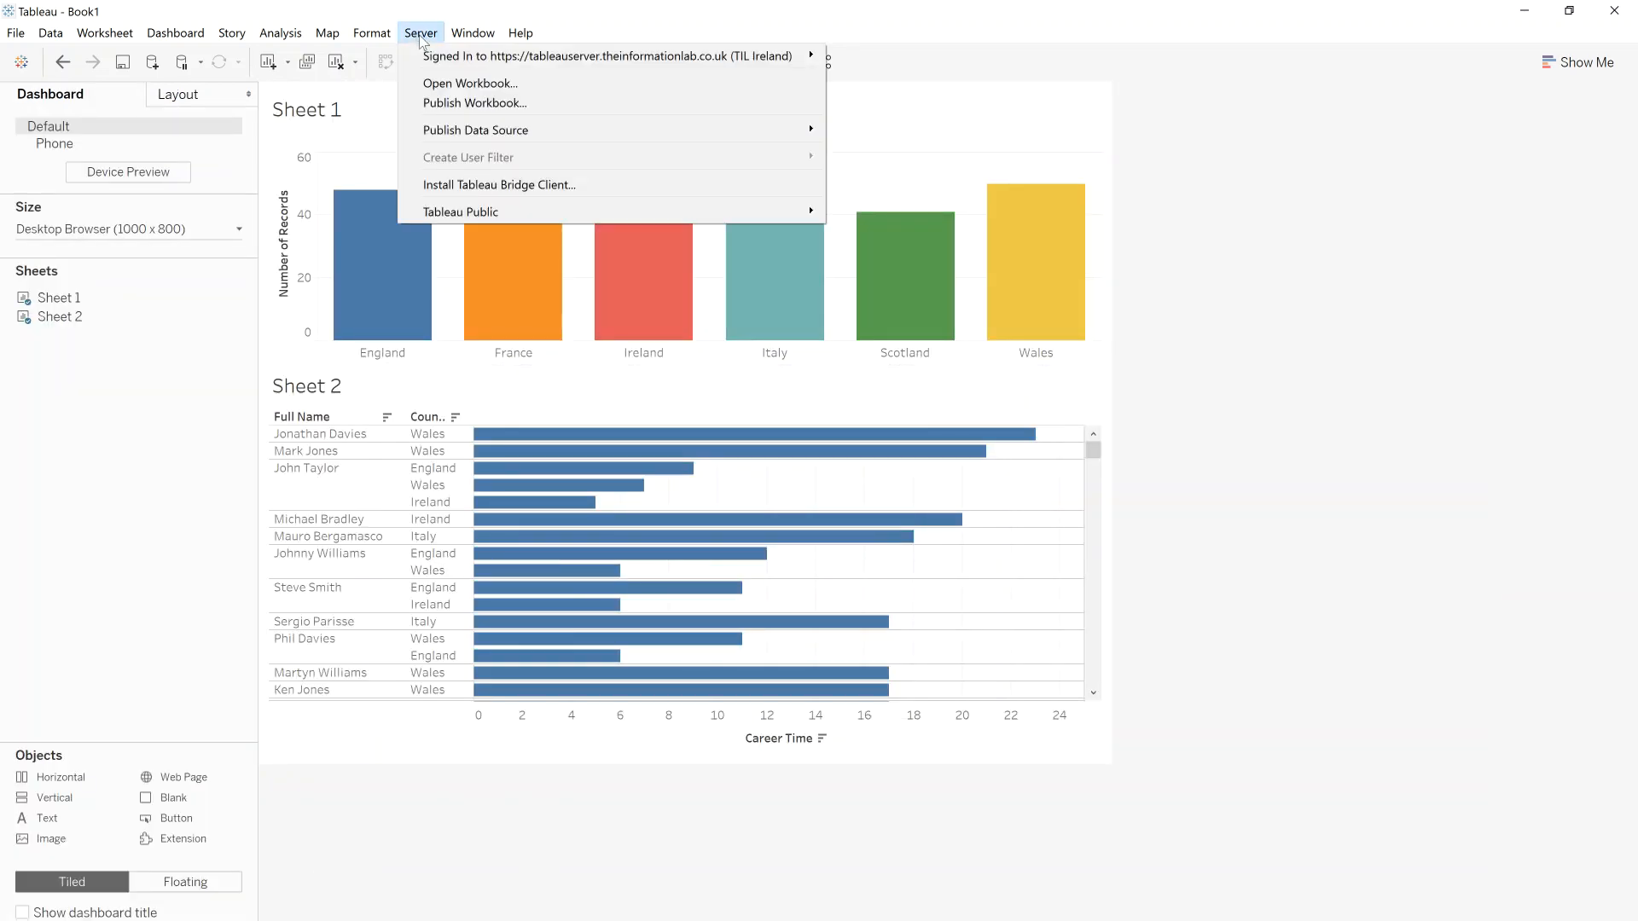
{"action": "left_click", "coordinate": [503, 102]}
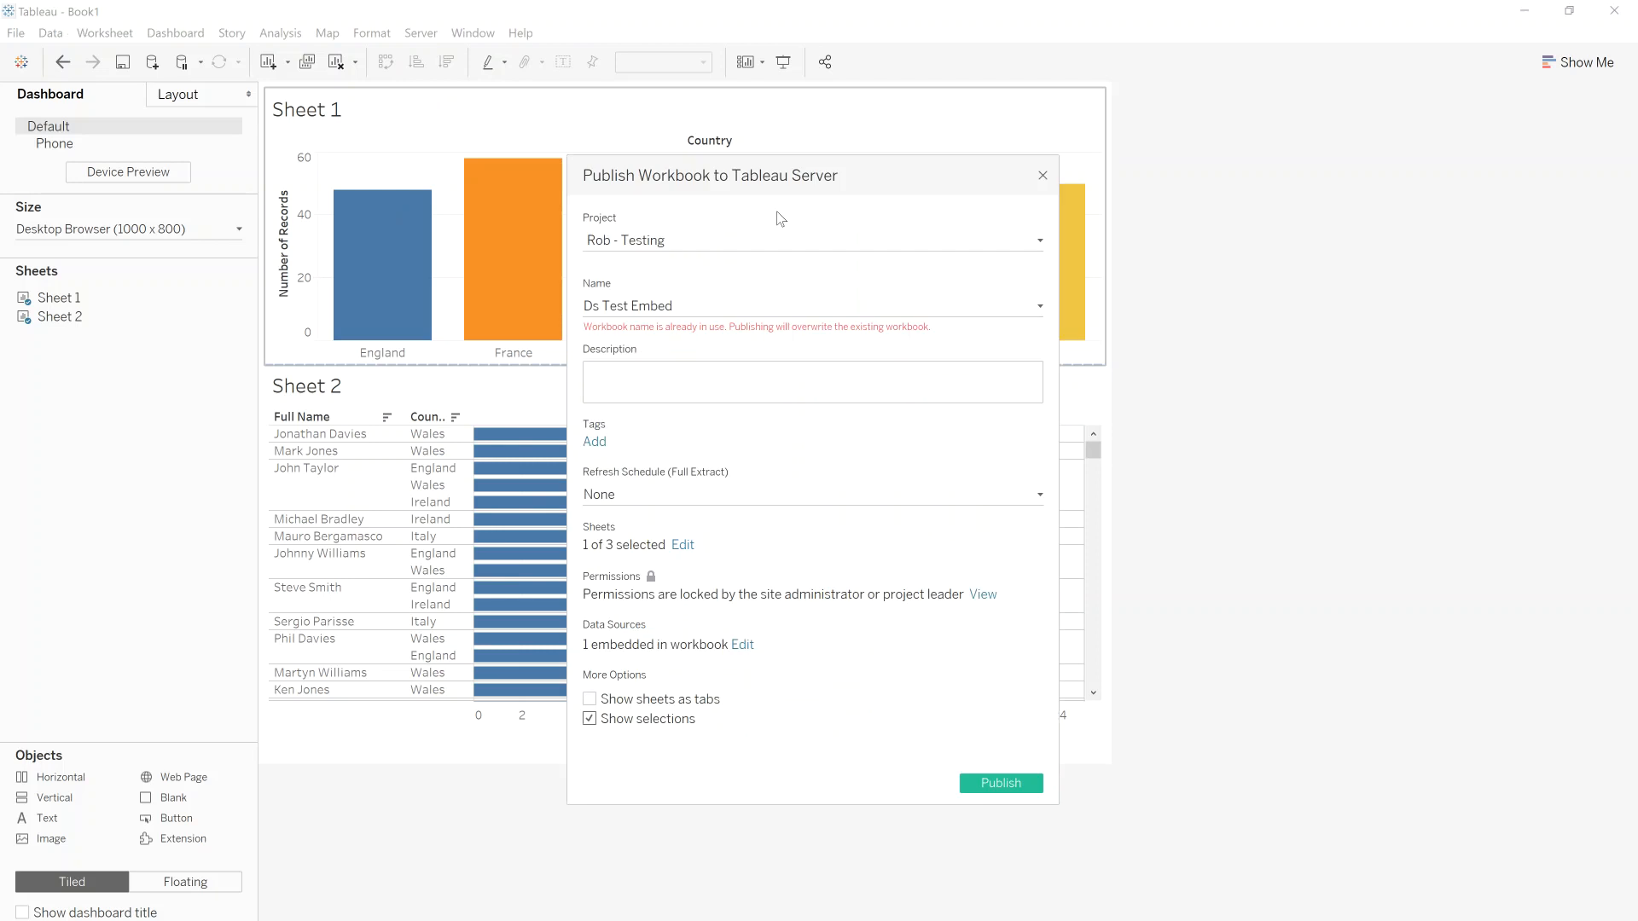
{"action": "left_click", "coordinate": [743, 309]}
{"action": "type", "text": "Workbok"}
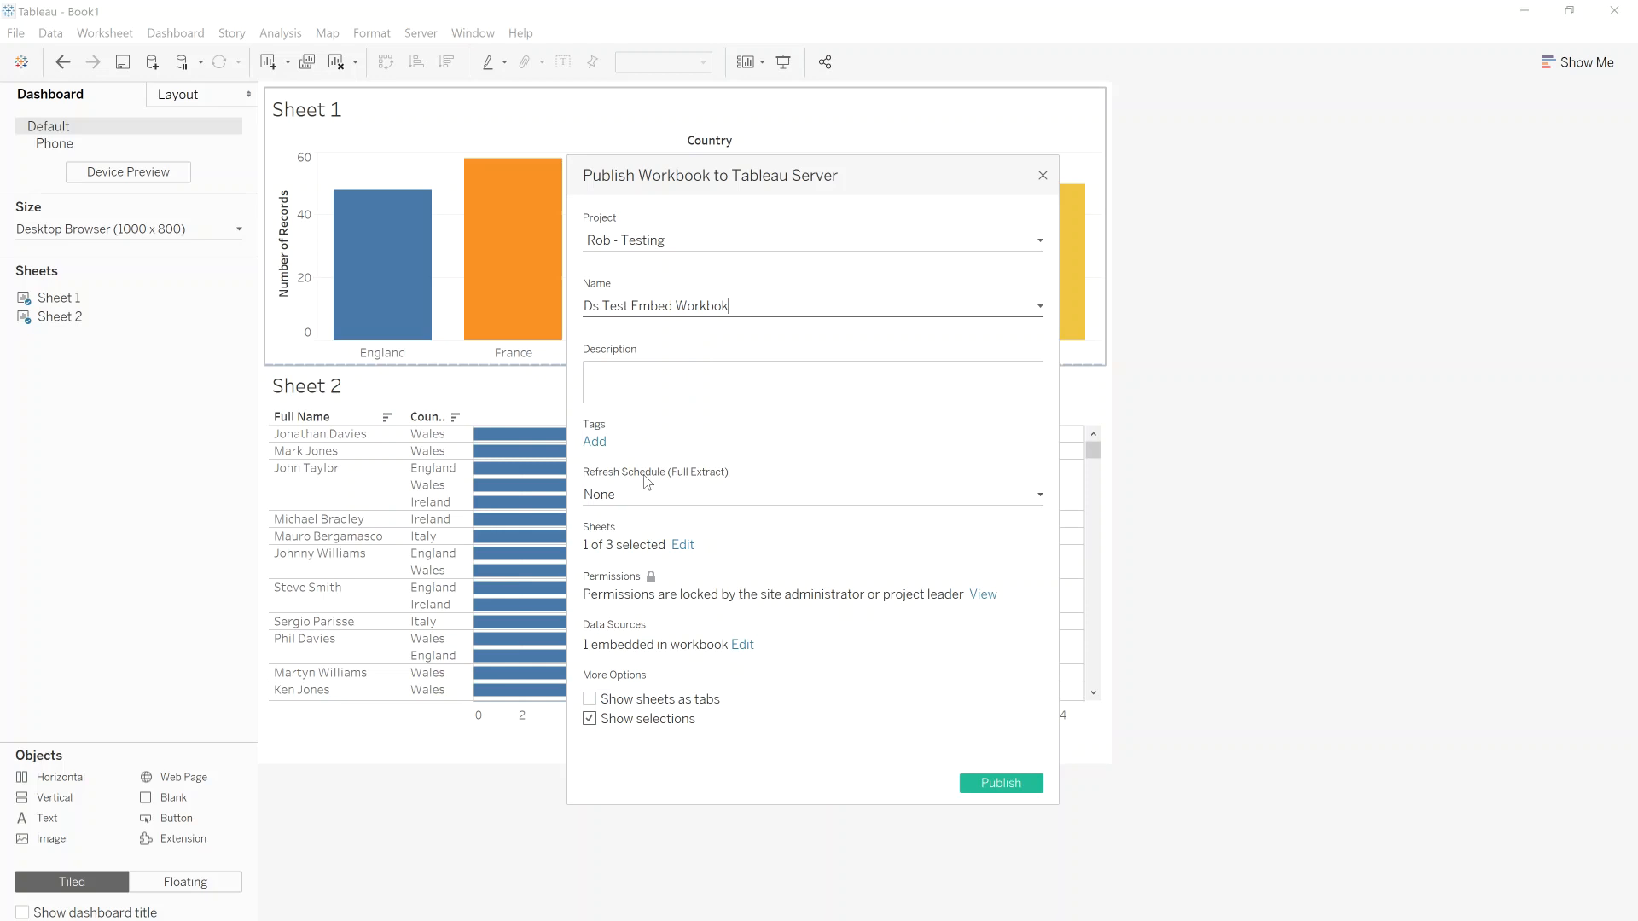
{"action": "left_click", "coordinate": [634, 499]}
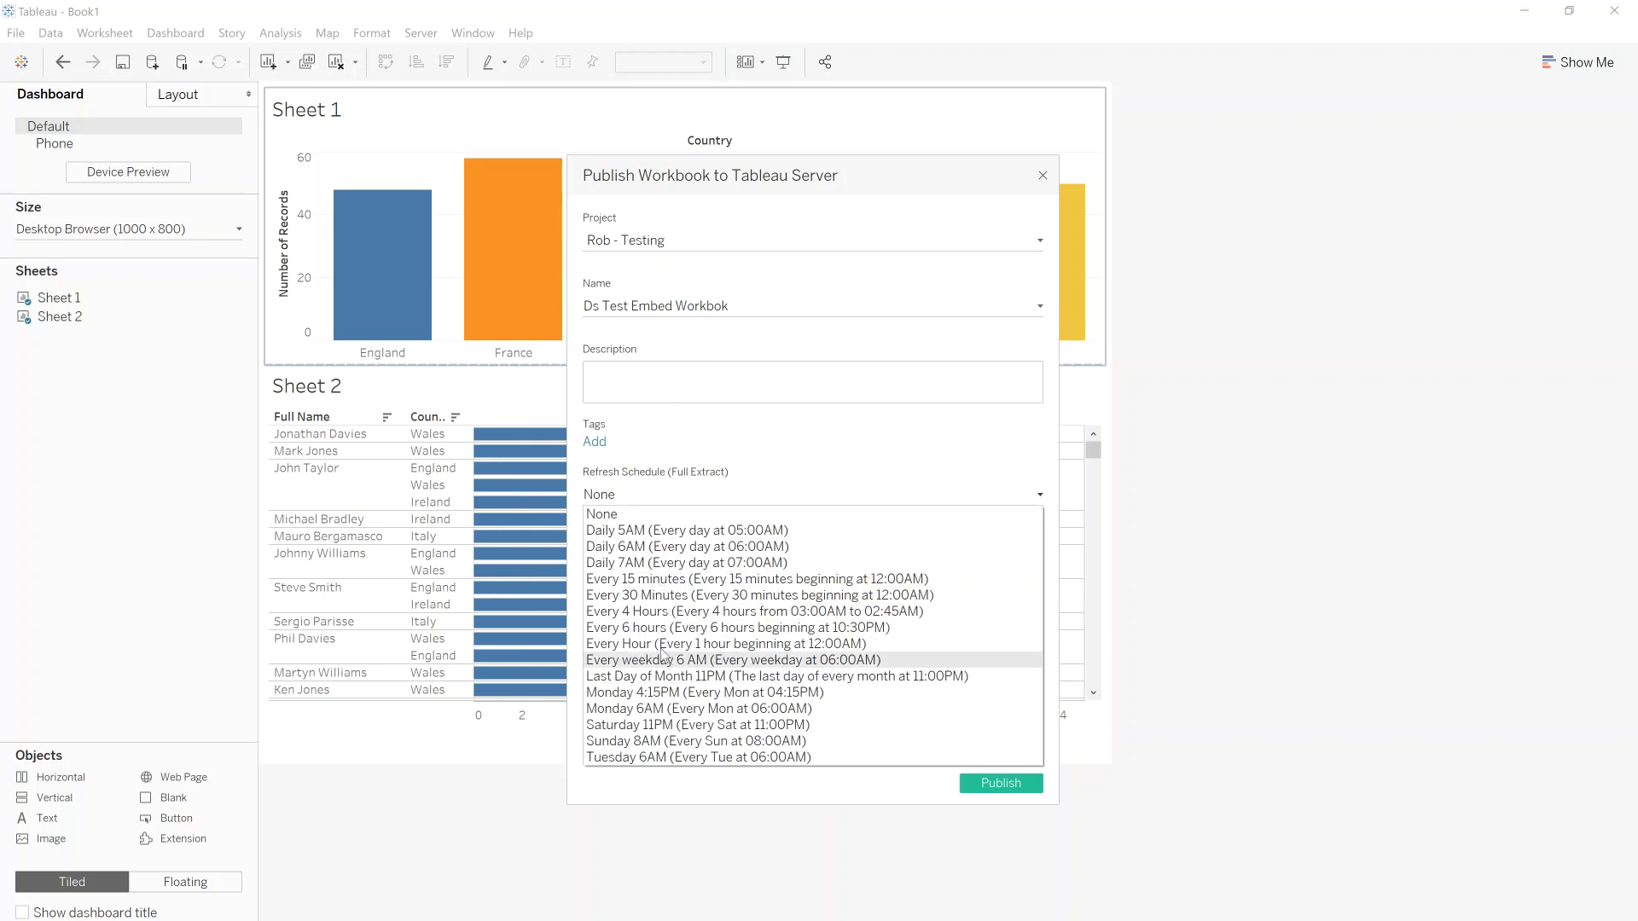
{"action": "left_click", "coordinate": [665, 563]}
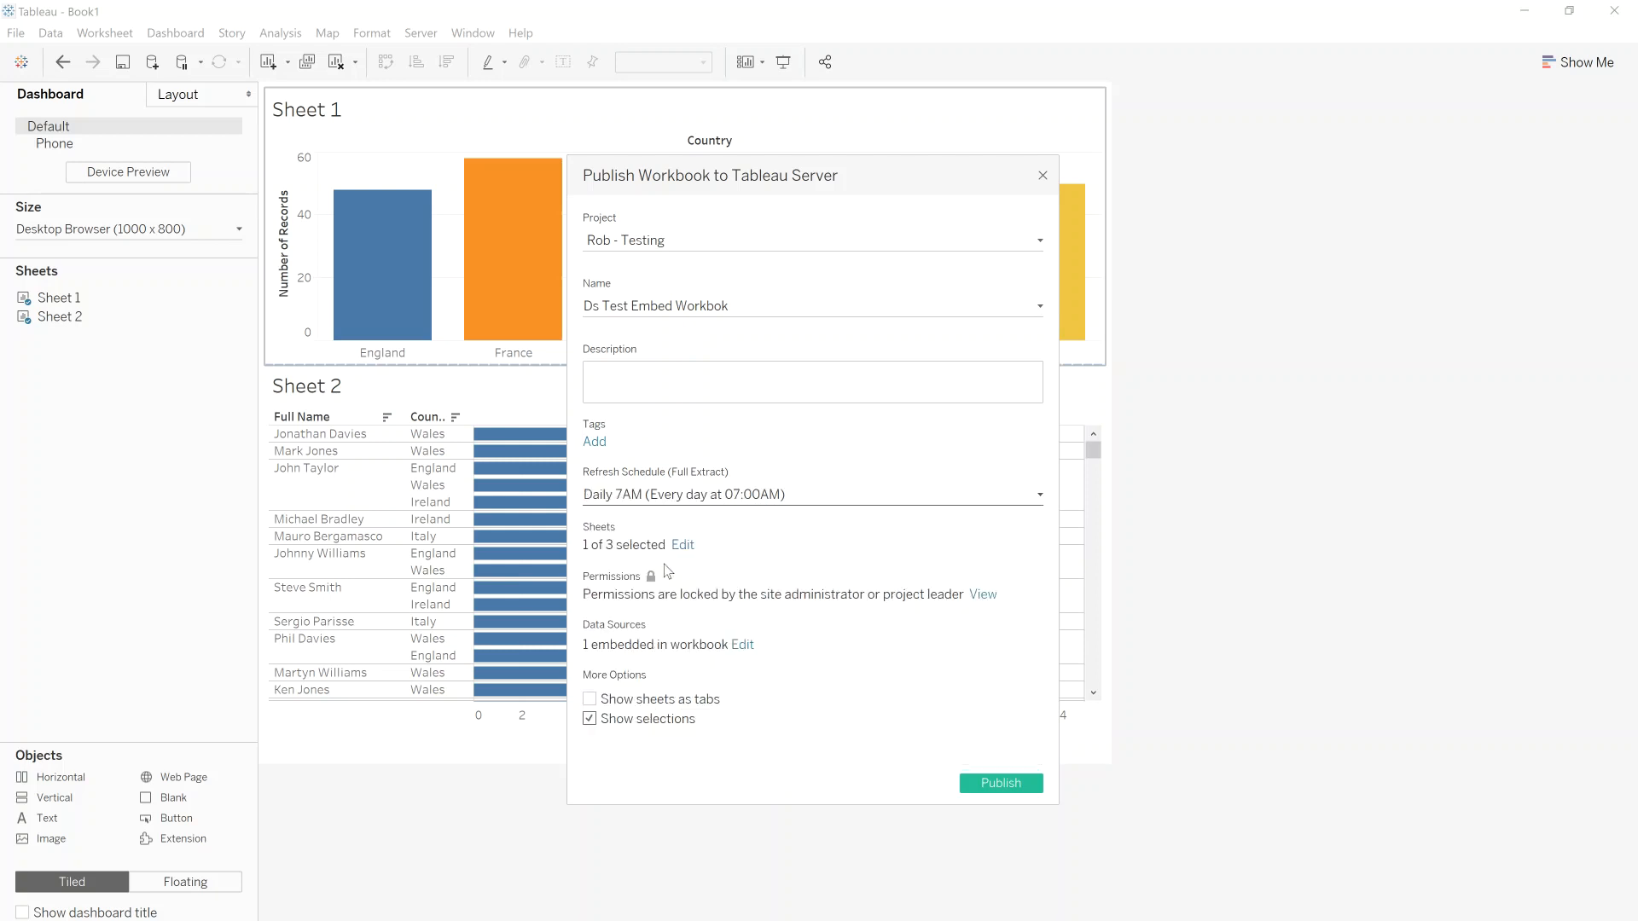
- Check the embedded data source's publish type and authentication, and publish the workbook
{"action": "left_click", "coordinate": [744, 645]}
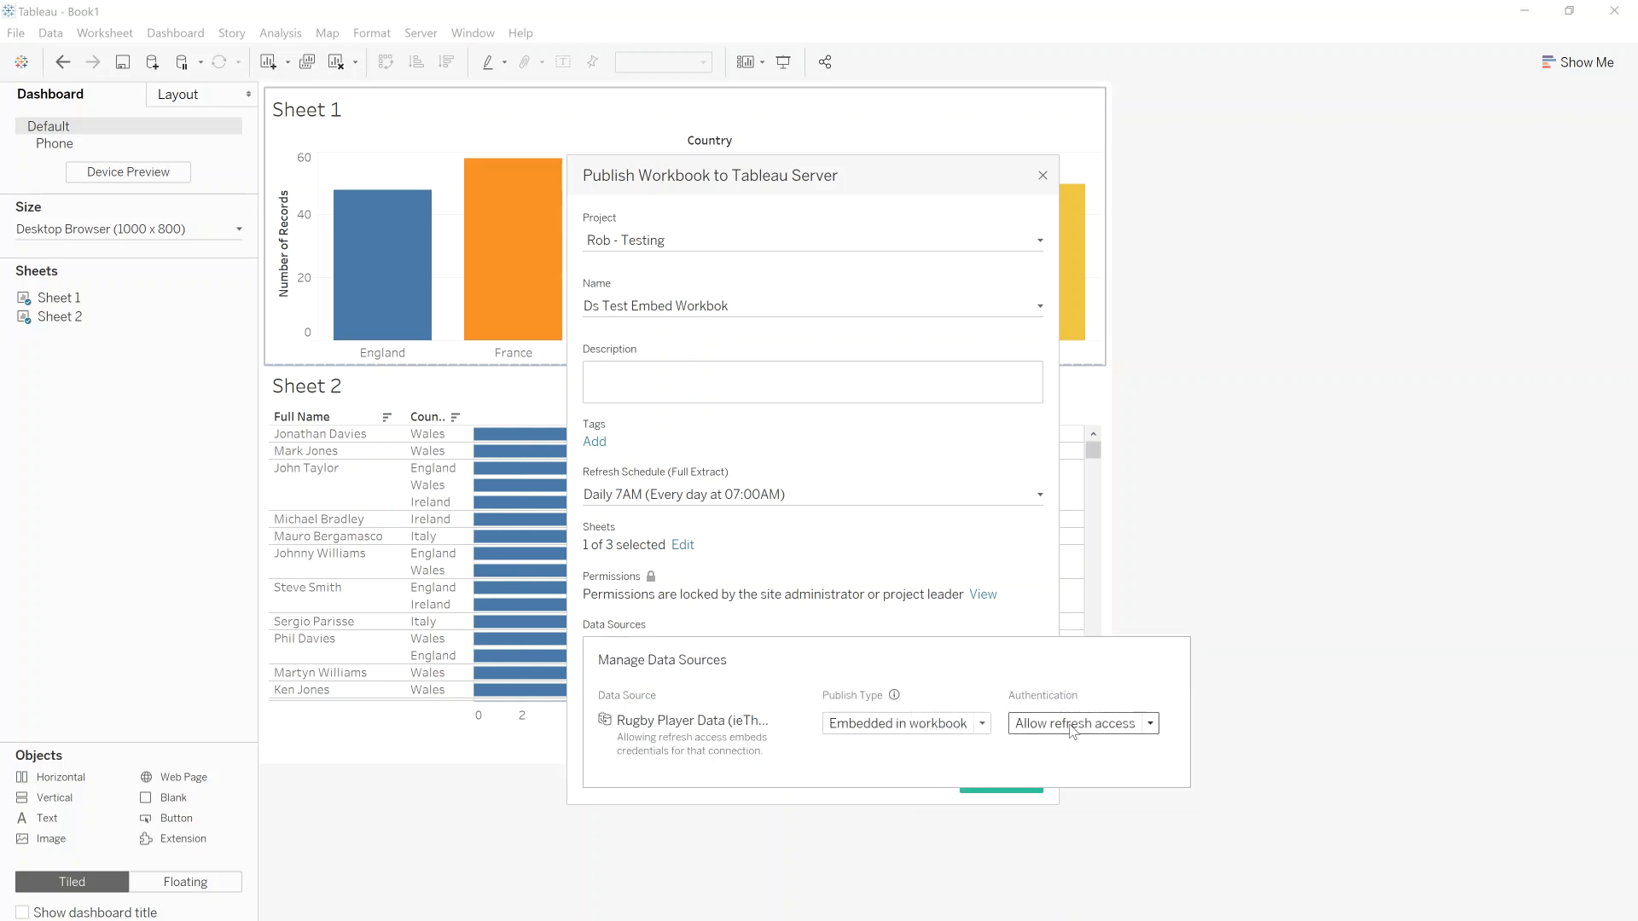
{"action": "left_click", "coordinate": [831, 615]}
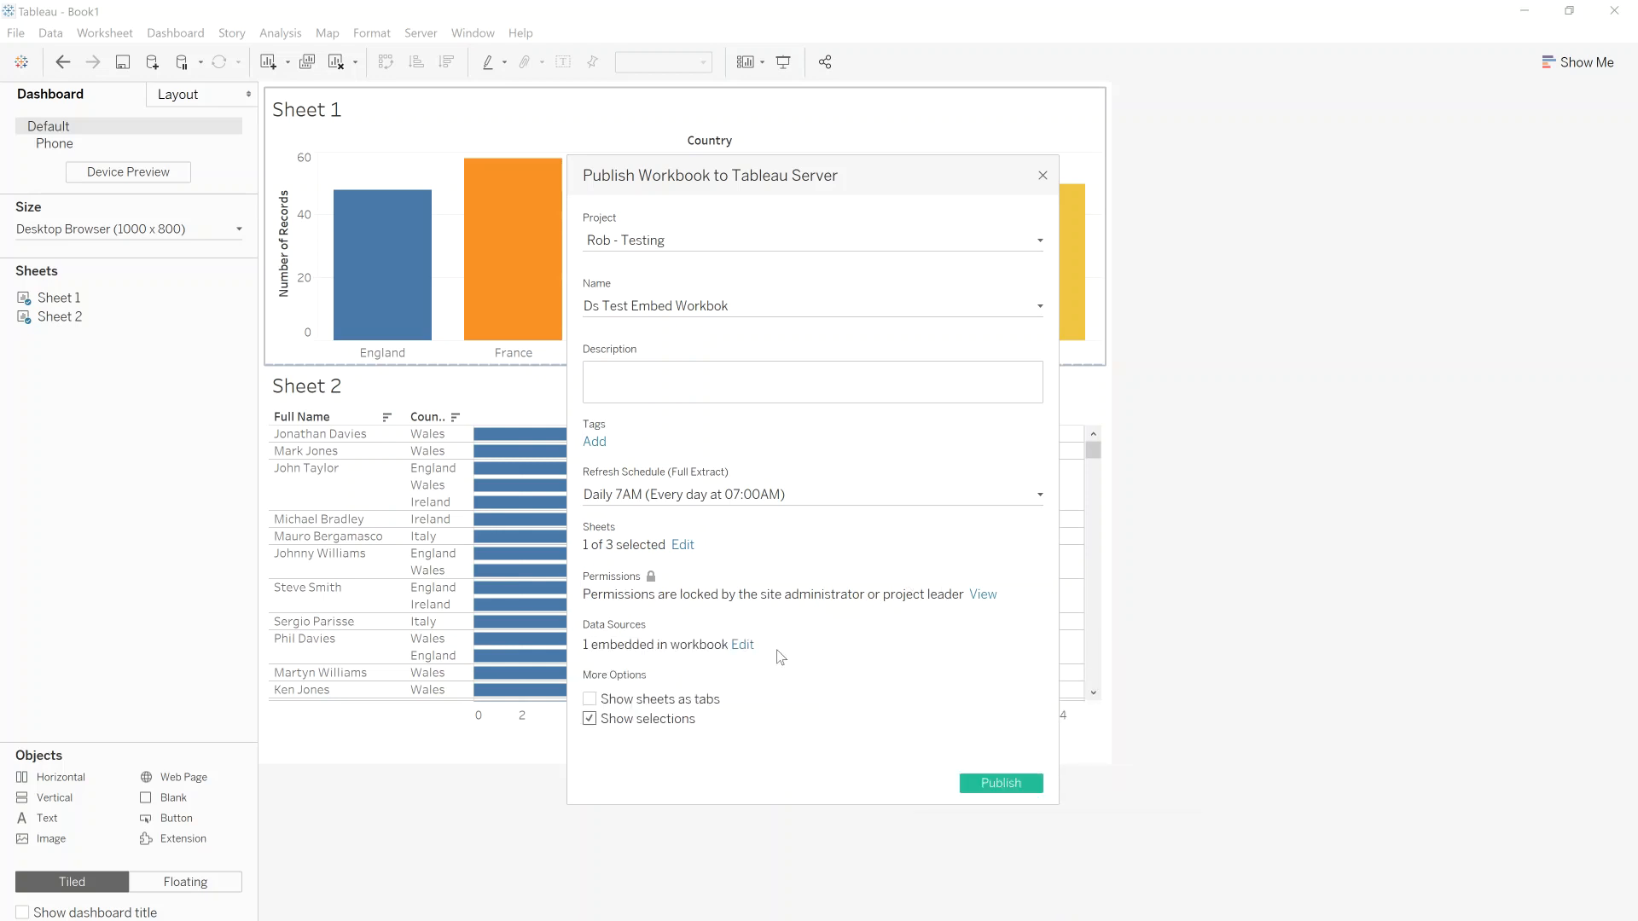
{"action": "left_click", "coordinate": [1001, 783]}
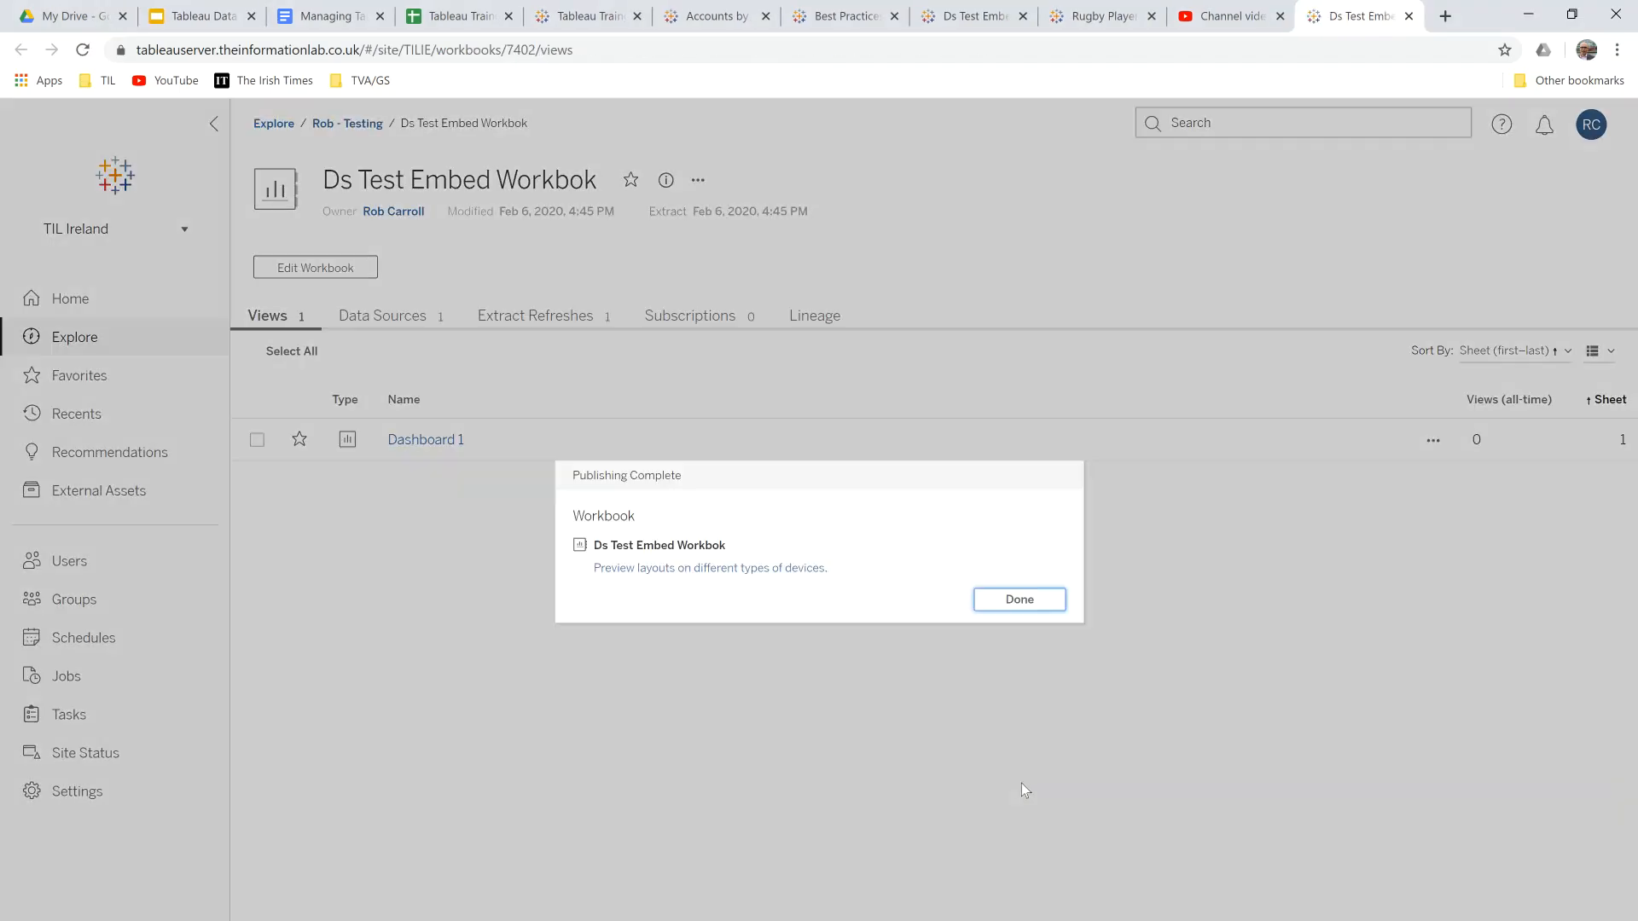
- Dismiss the publishing confirmation and view the published workbook's extract refreshes
{"action": "left_click", "coordinate": [1016, 602]}
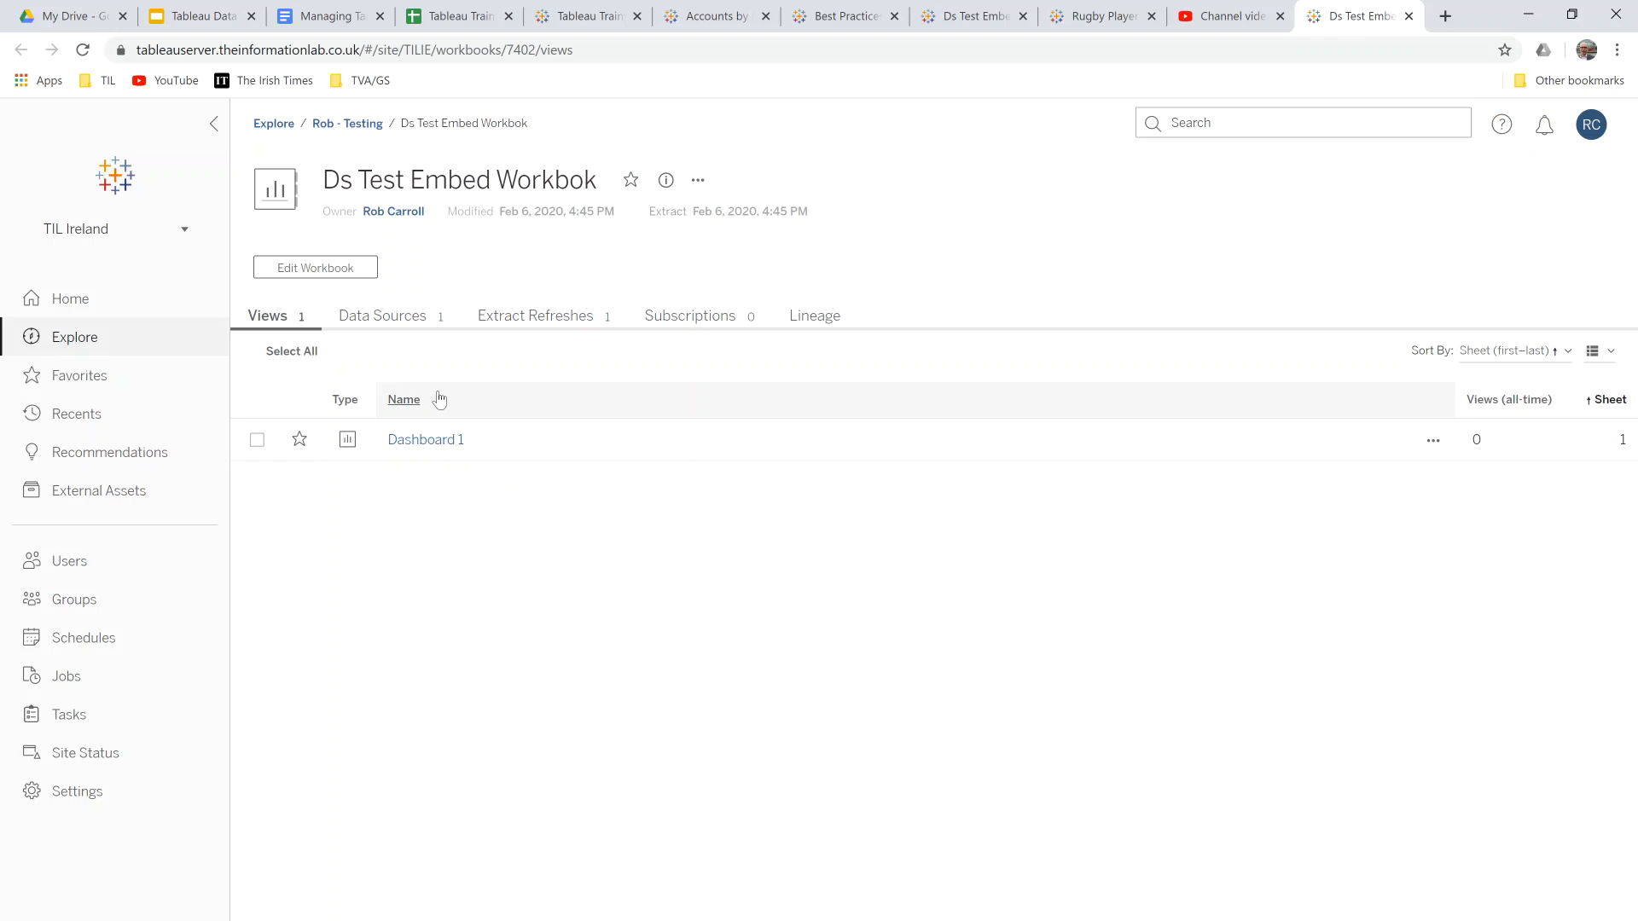
{"action": "left_click", "coordinate": [549, 322]}
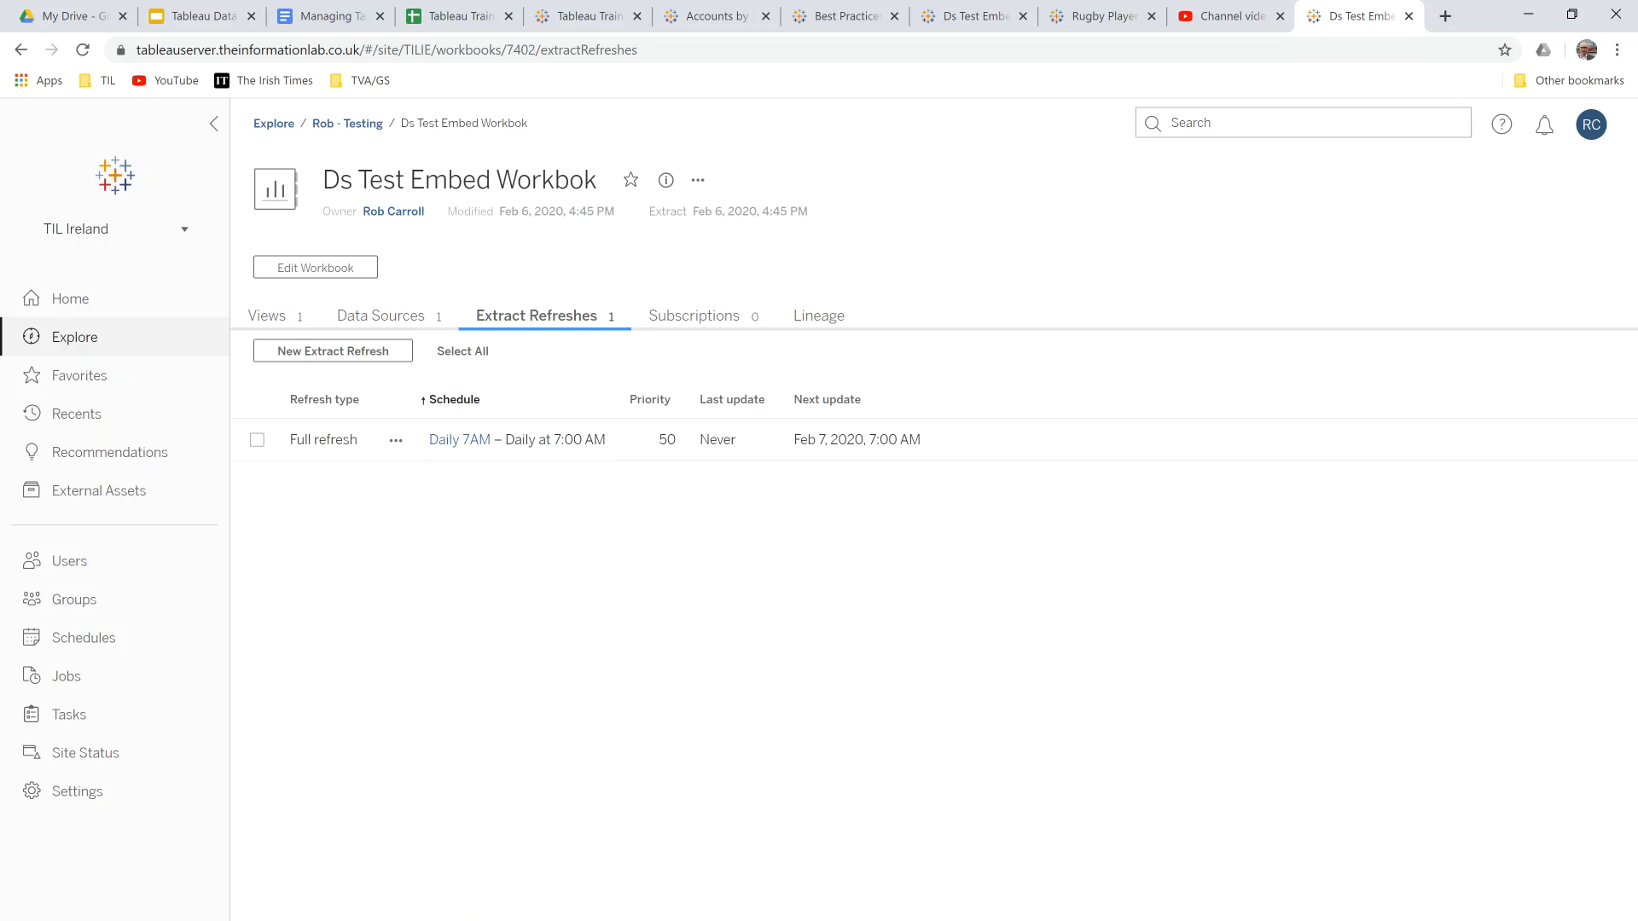
- Back in Tableau, set up publishing the data source as "Rugby Player Data (ieTheInformationLab) Extract" with the Daily 7AM refresh schedule
{"action": "key", "text": "alt+Tab"}
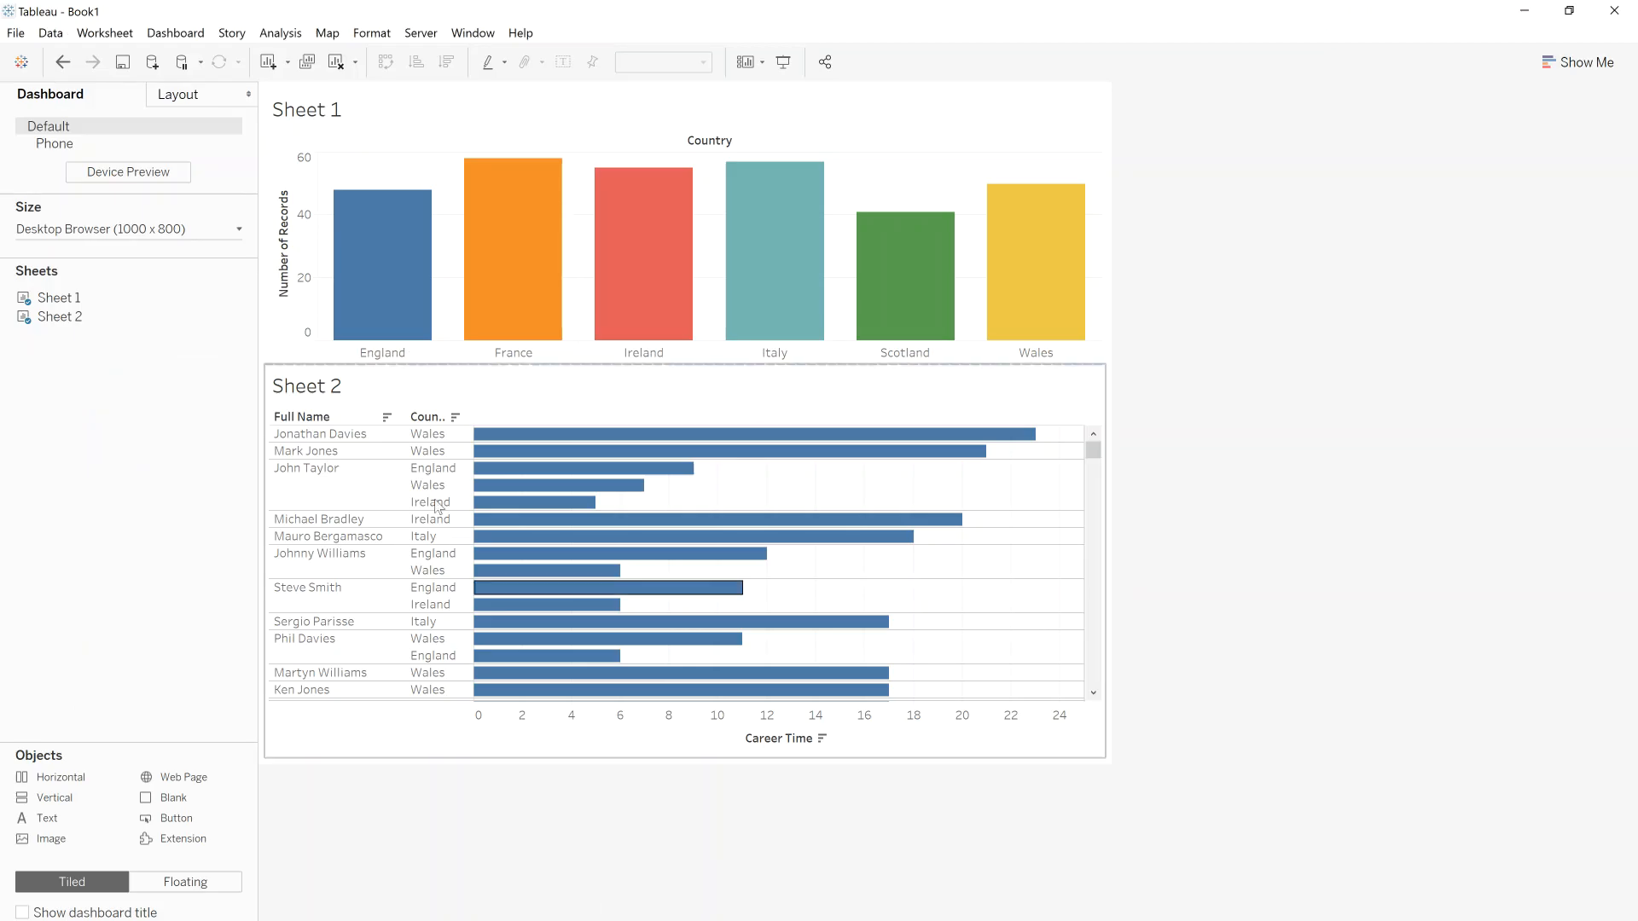
{"action": "left_click", "coordinate": [421, 33]}
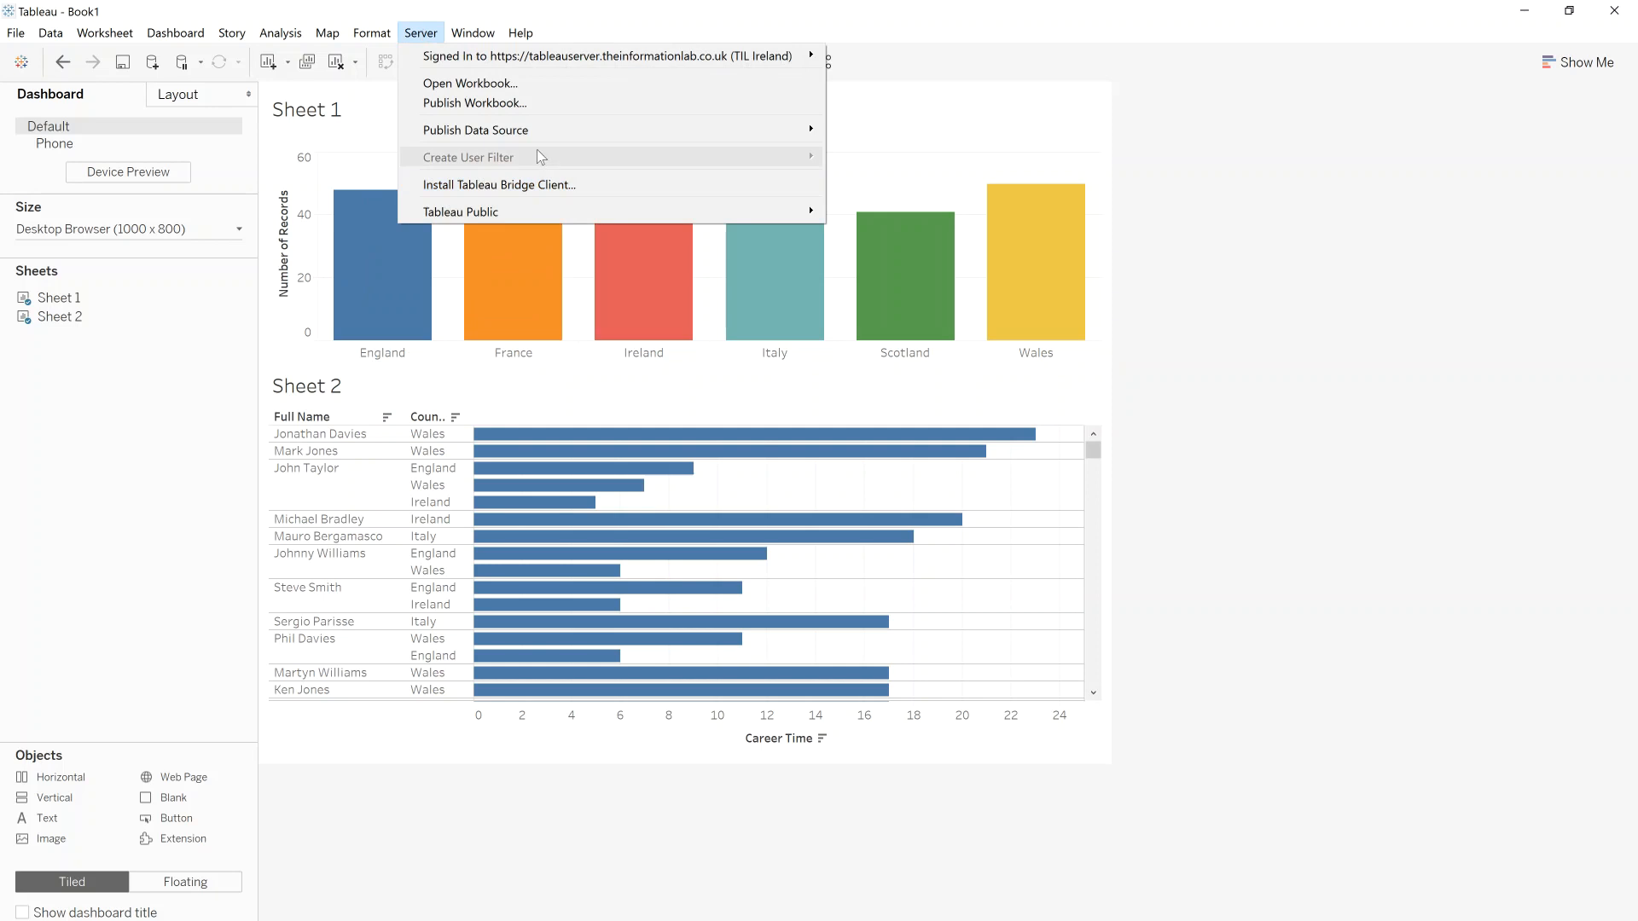
{"action": "mouse_move", "coordinate": [535, 132]}
{"action": "left_click", "coordinate": [917, 146]}
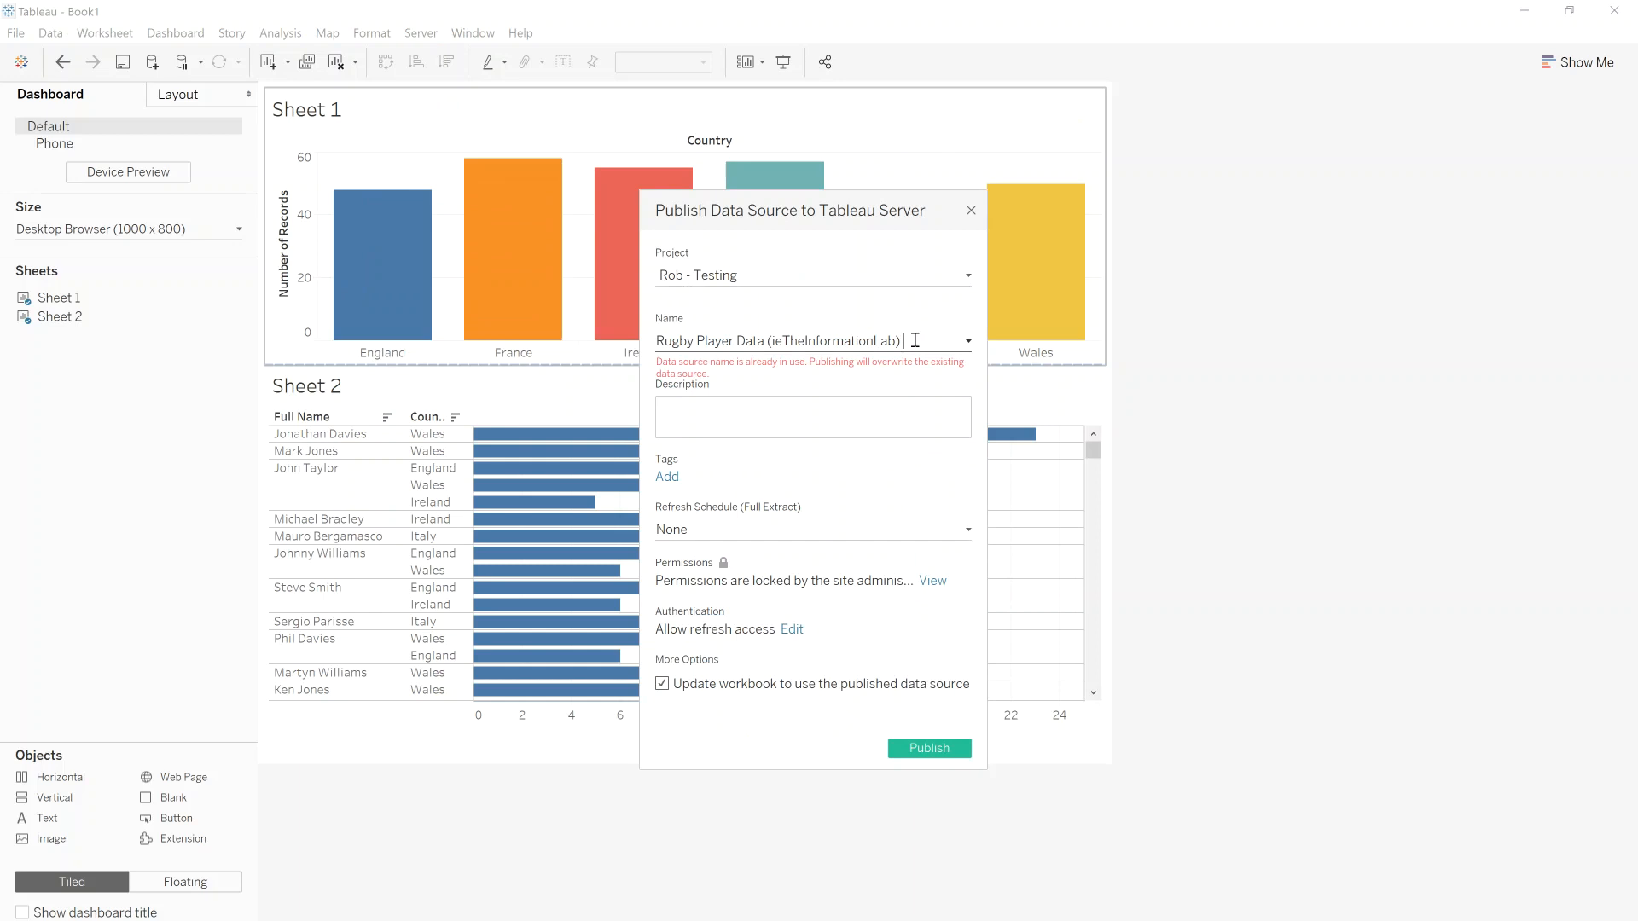
{"action": "type", "text": "Extract"}
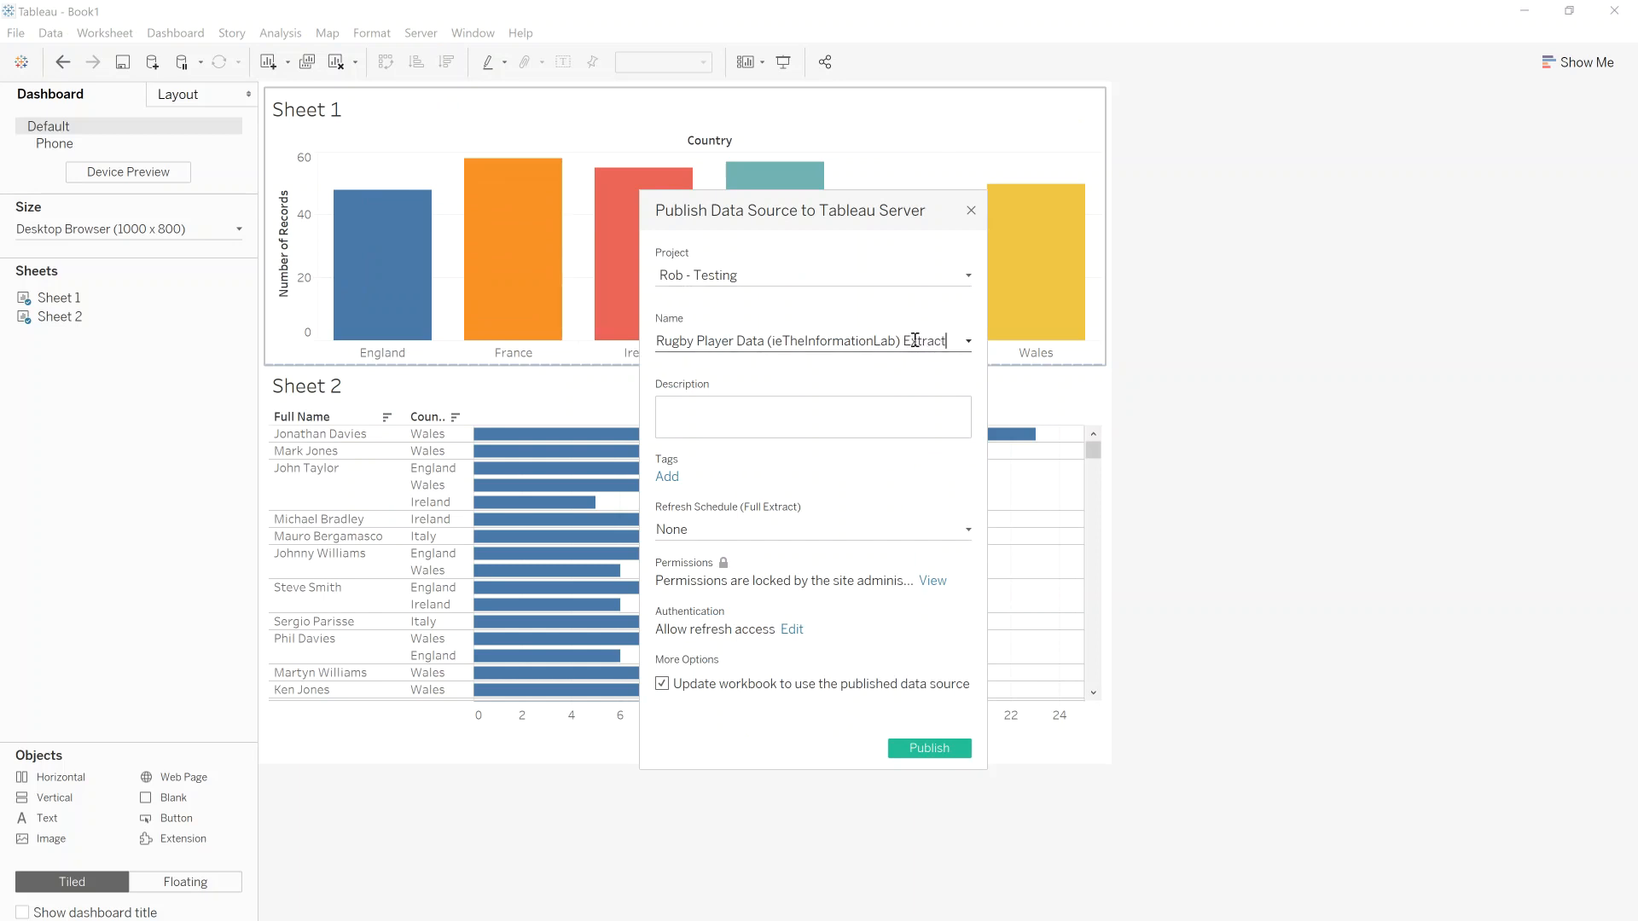
{"action": "left_click", "coordinate": [740, 531]}
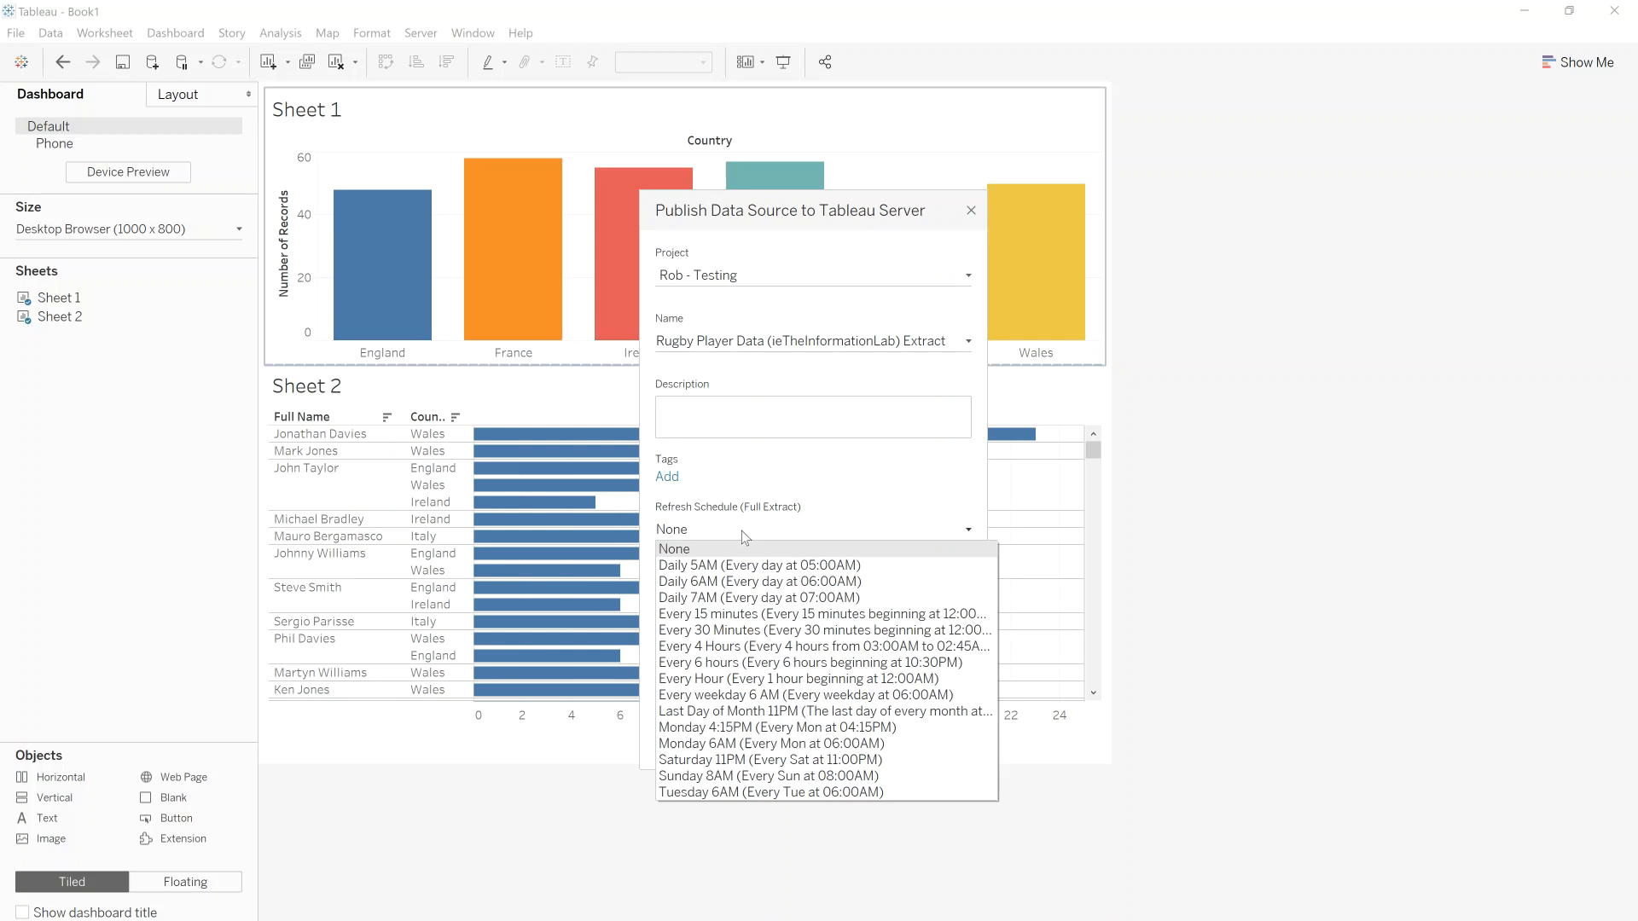
{"action": "left_click", "coordinate": [739, 600]}
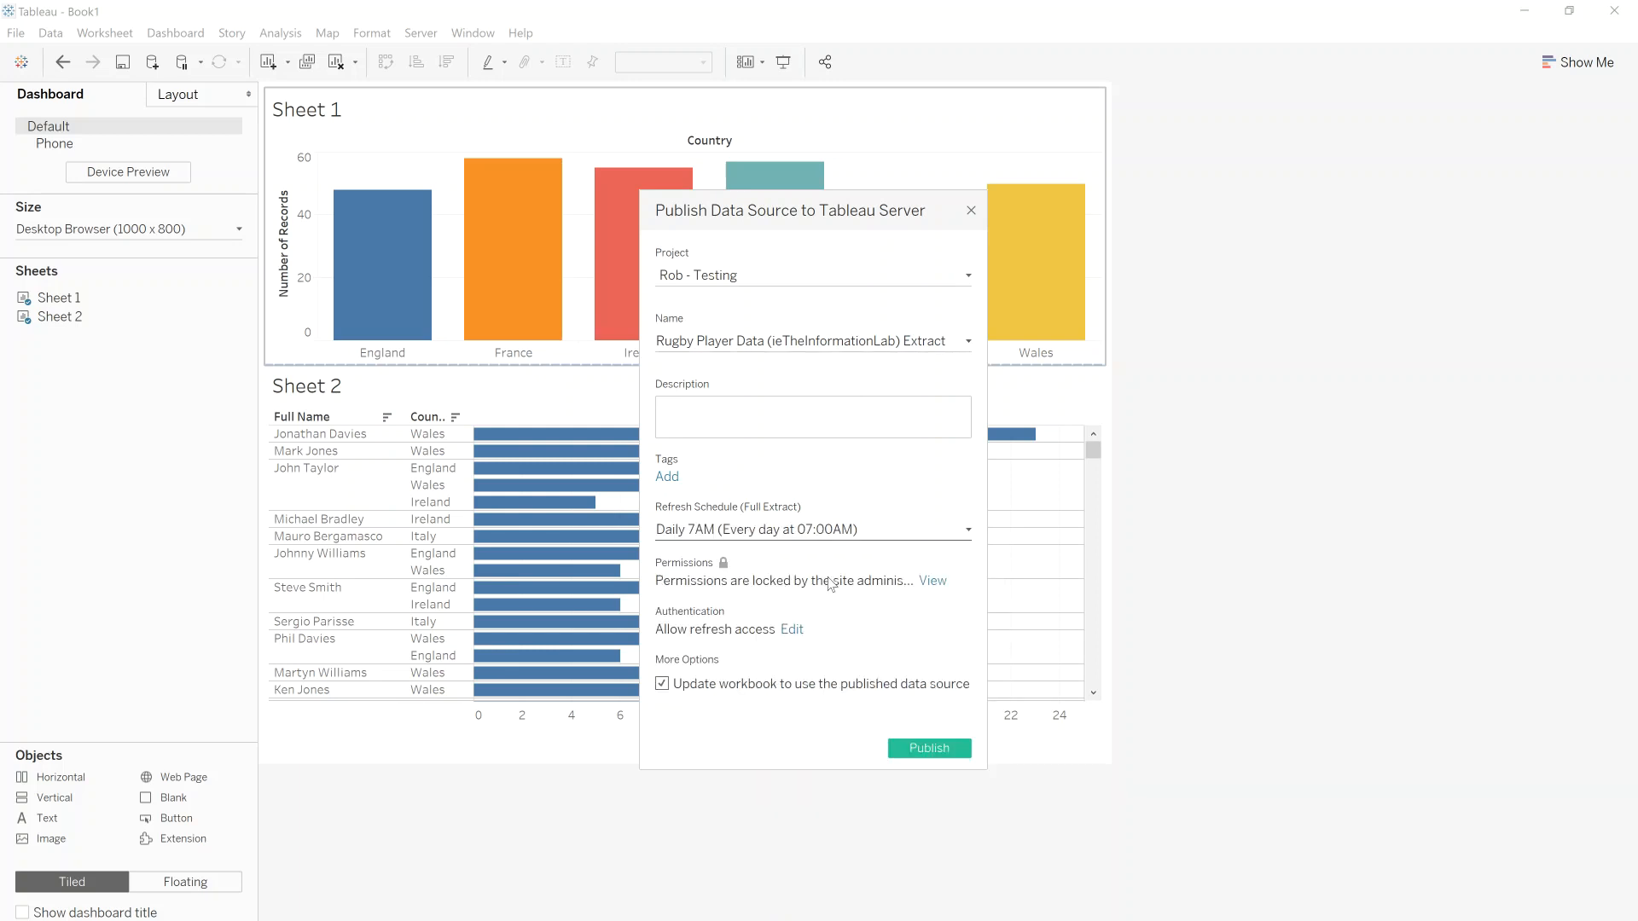
- Check the data source's authentication setting and publish the Rugby Player Data extract to the server
{"action": "left_click", "coordinate": [802, 630]}
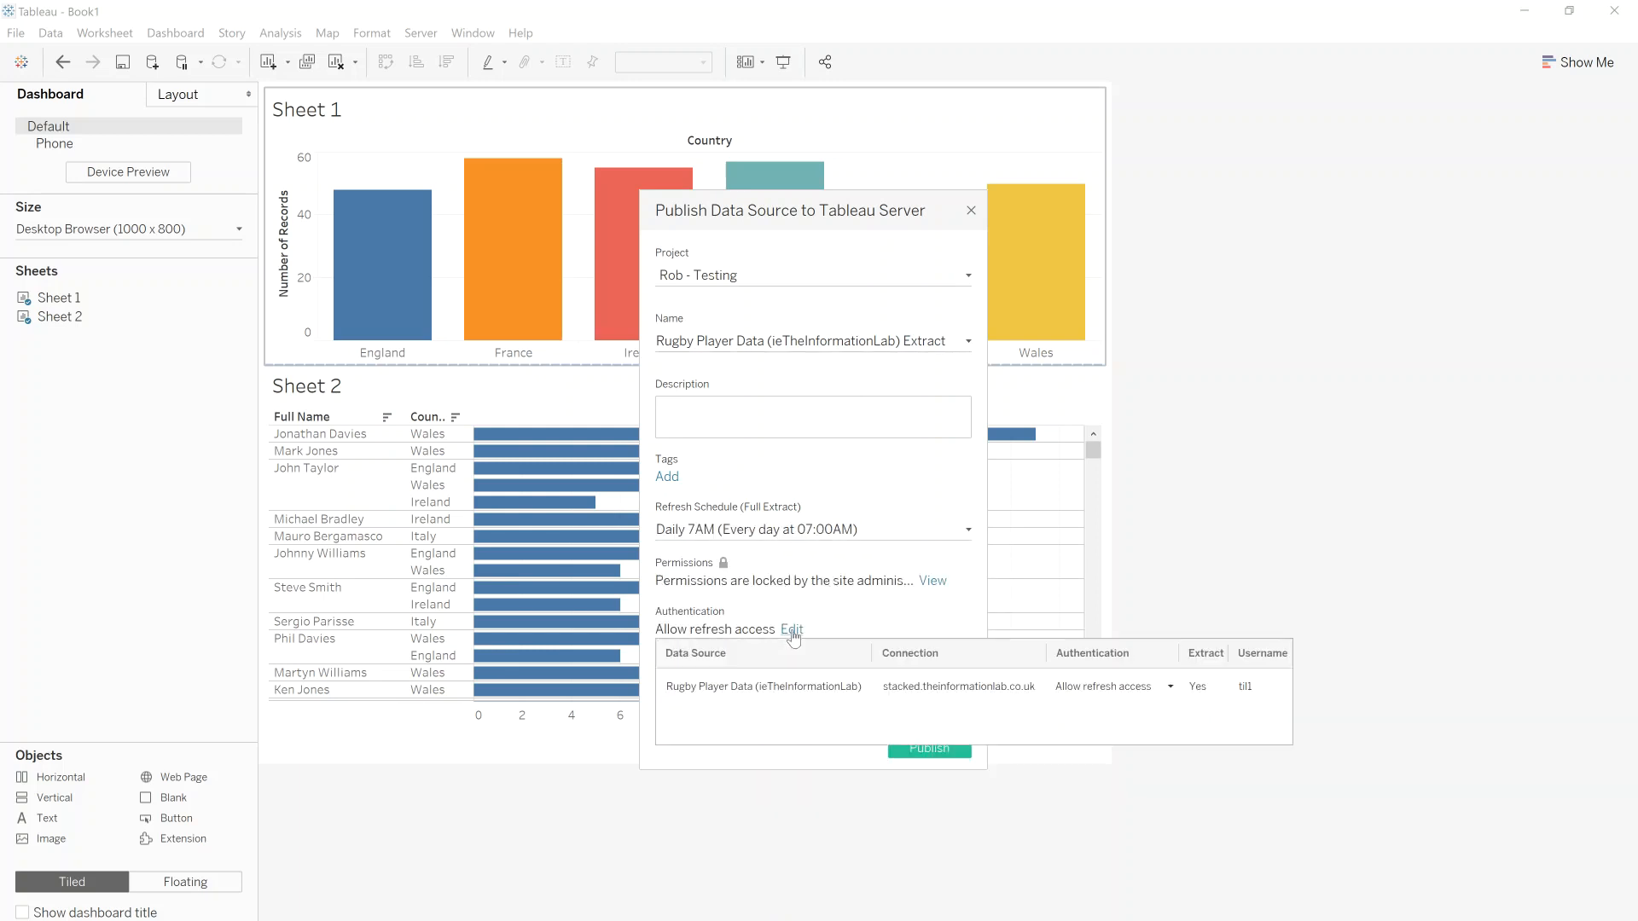
{"action": "left_click", "coordinate": [834, 615]}
{"action": "left_click", "coordinate": [930, 750]}
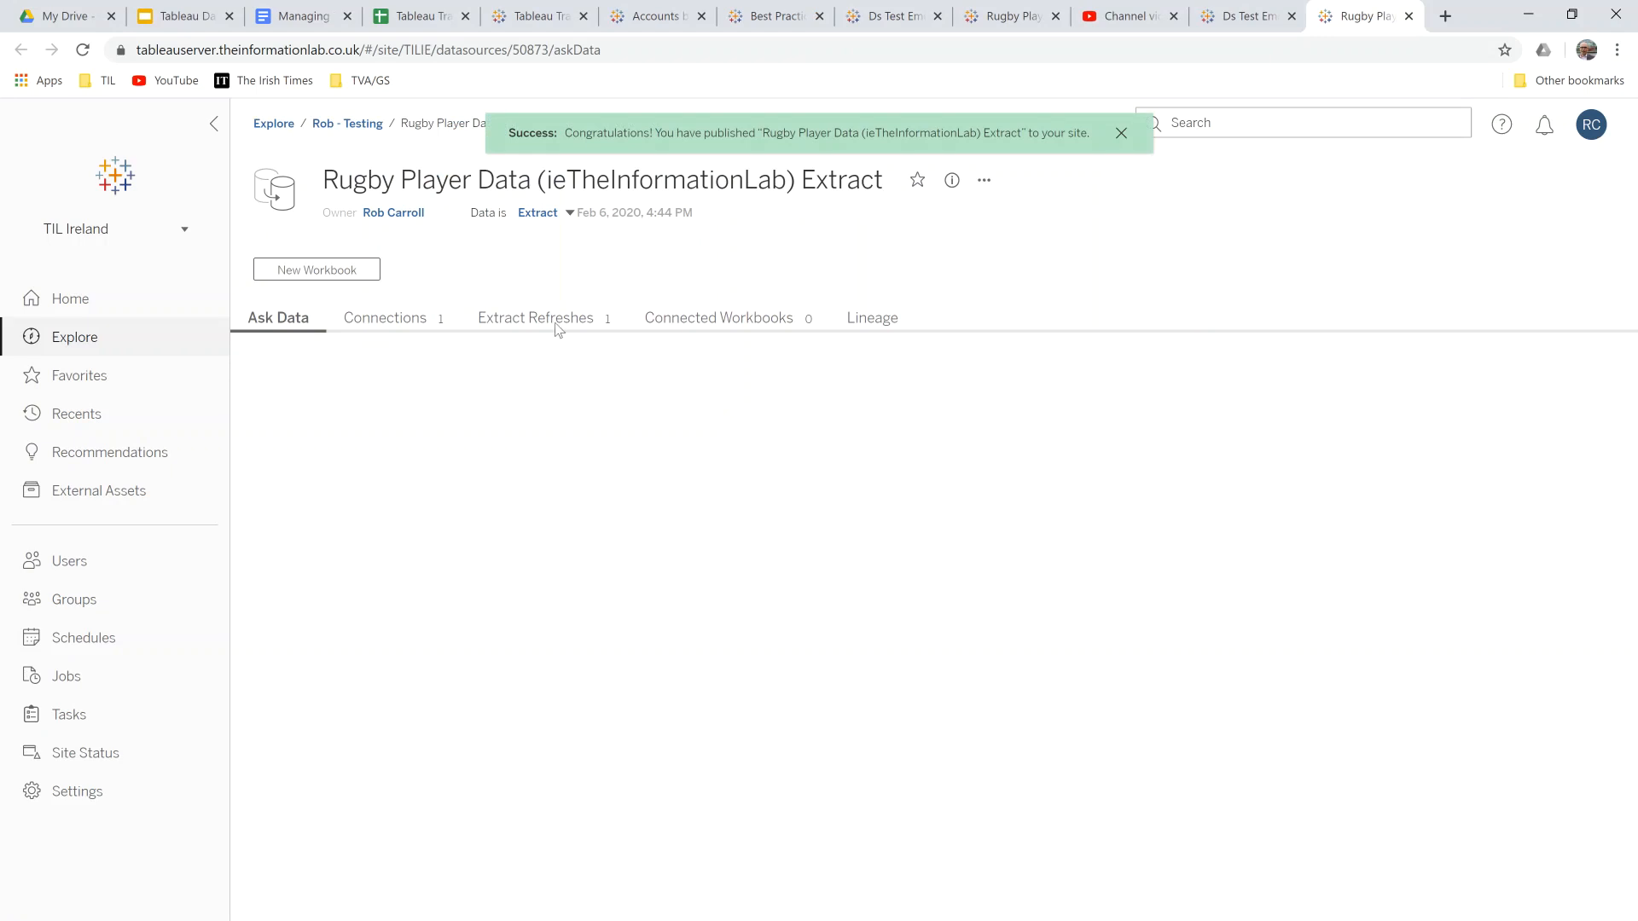
- View the published data source's extract refreshes and compare them with those of the Ds Test Embed Workbok workbook
{"action": "left_click", "coordinate": [534, 318]}
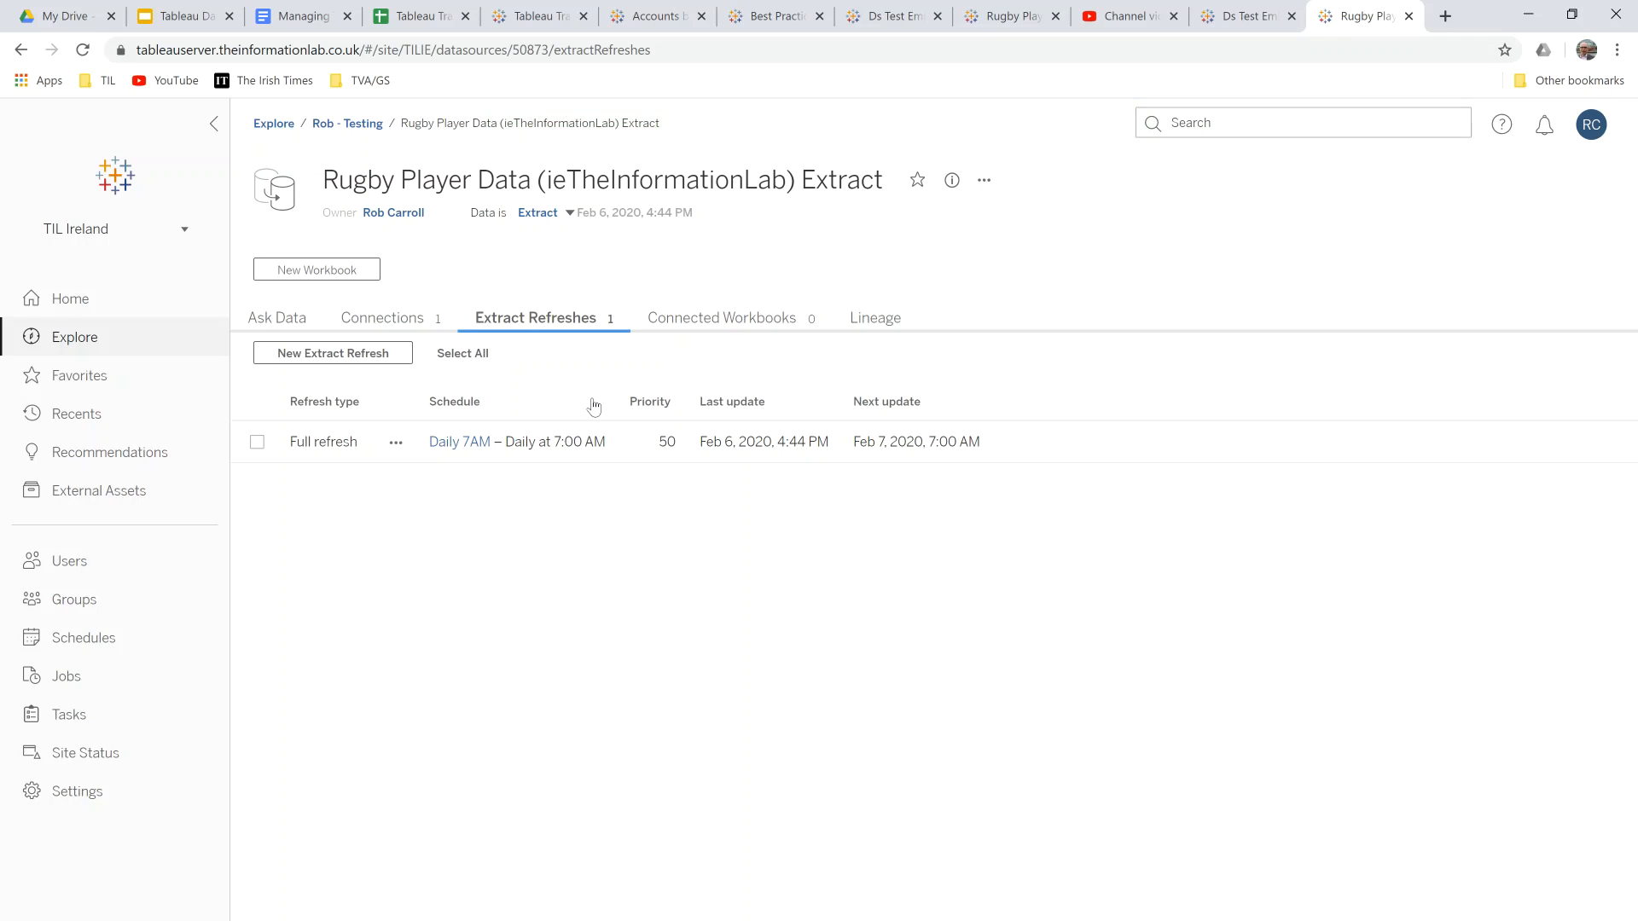
{"action": "left_click", "coordinate": [1225, 19]}
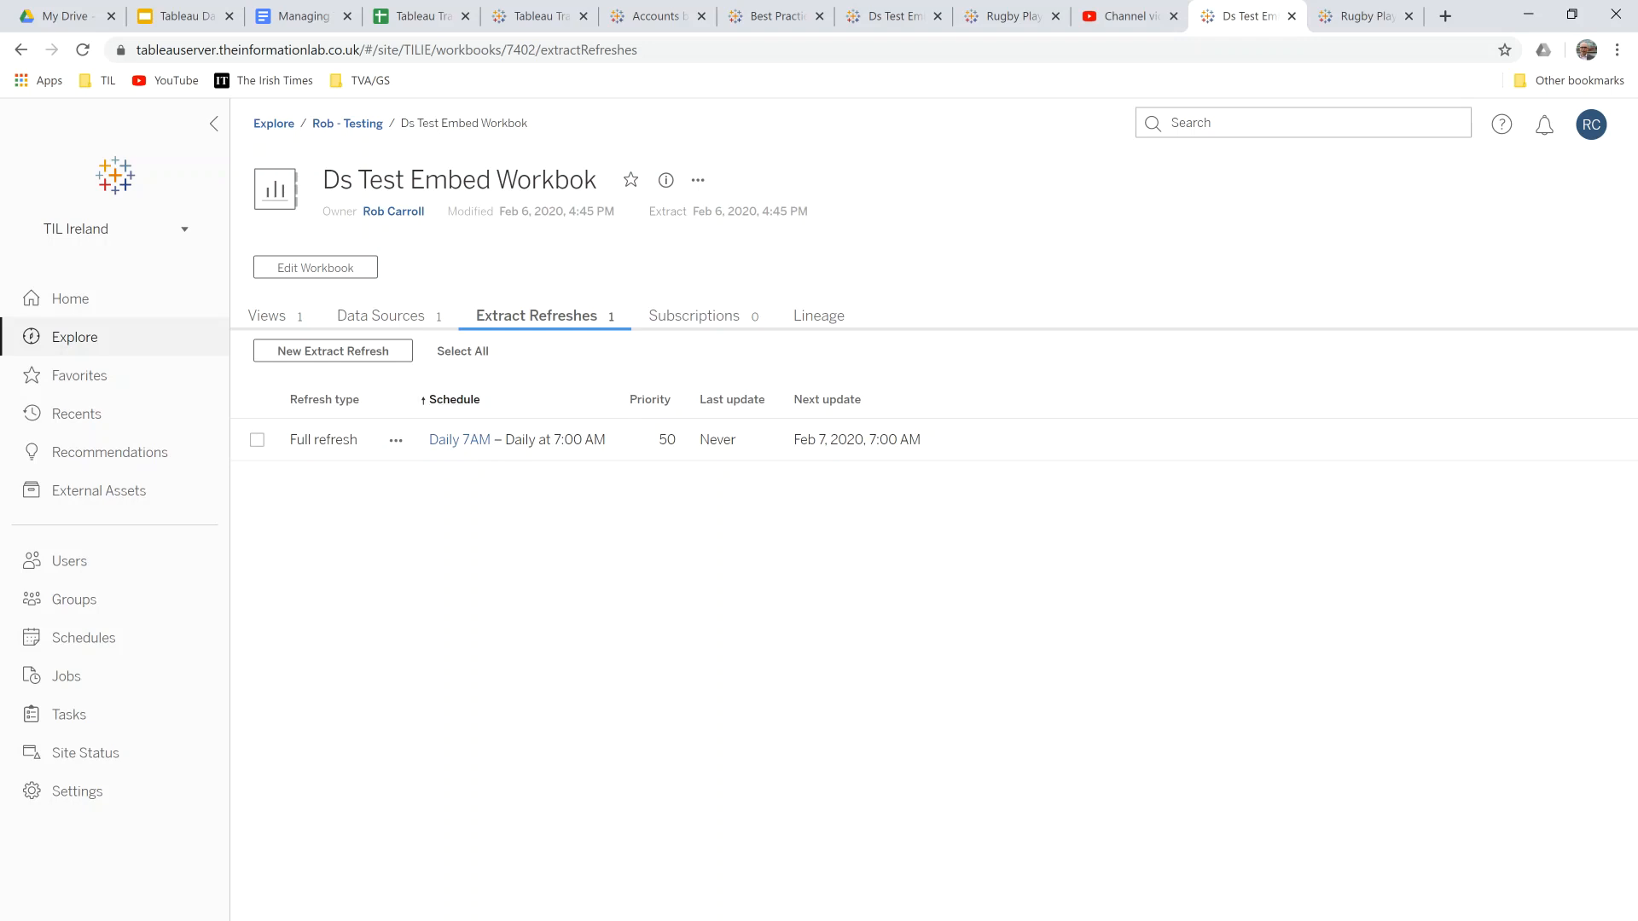
- Return to the 4 Objectives slide in the Tableau Data Sources Explained presentation
{"action": "left_click", "coordinate": [553, 920]}
{"action": "key", "text": "alt+Tab"}
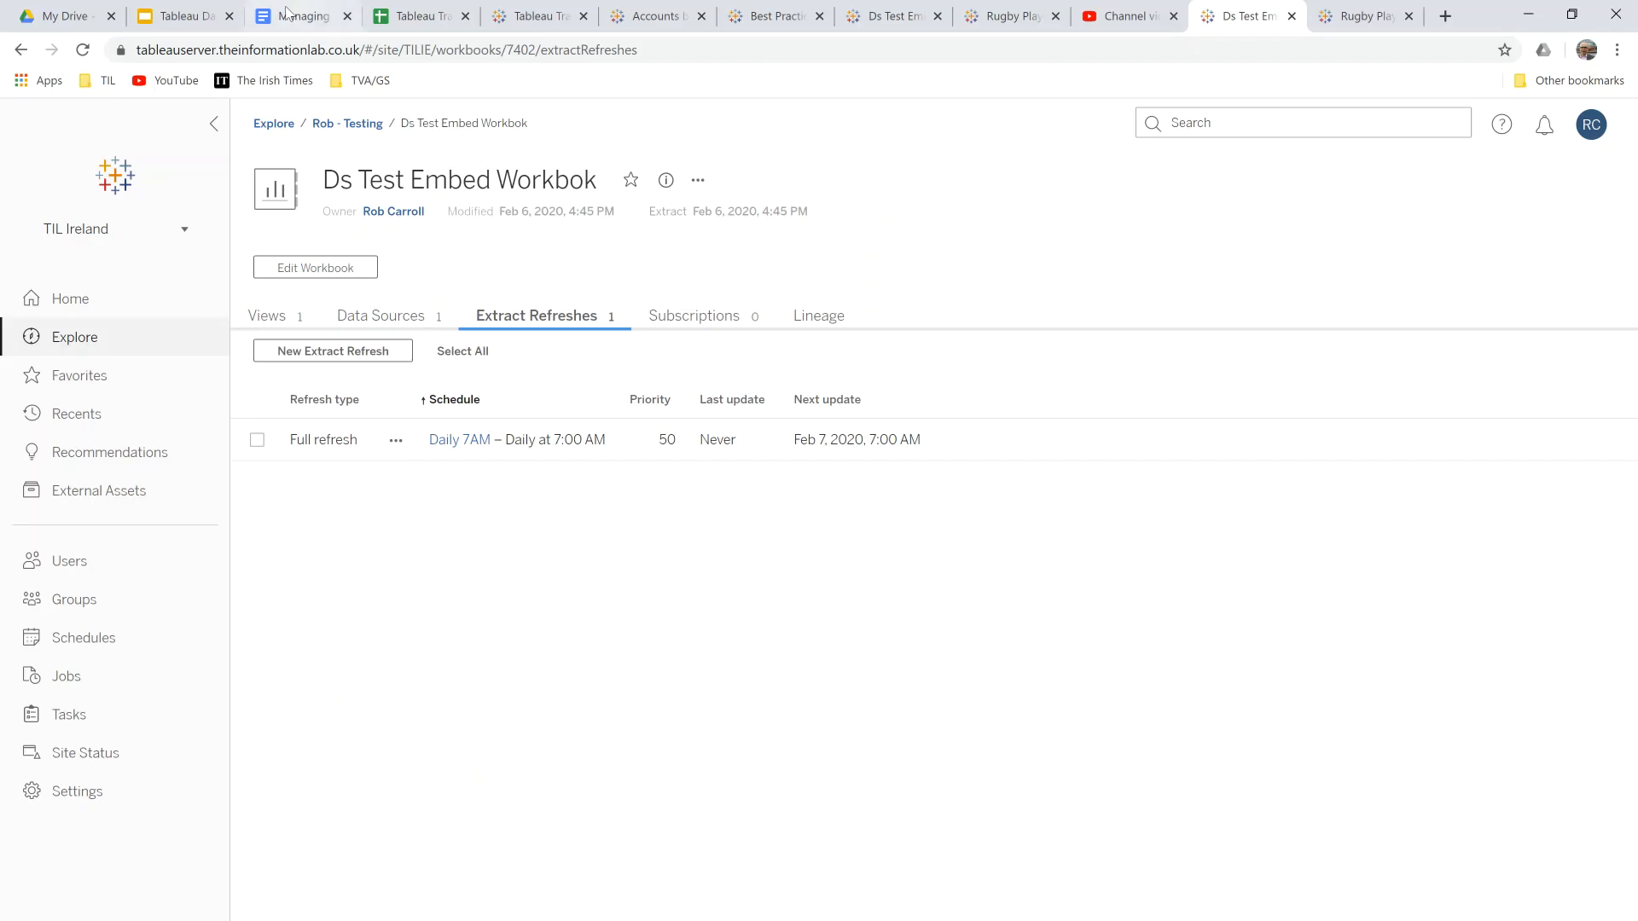
{"action": "left_click", "coordinate": [181, 17]}
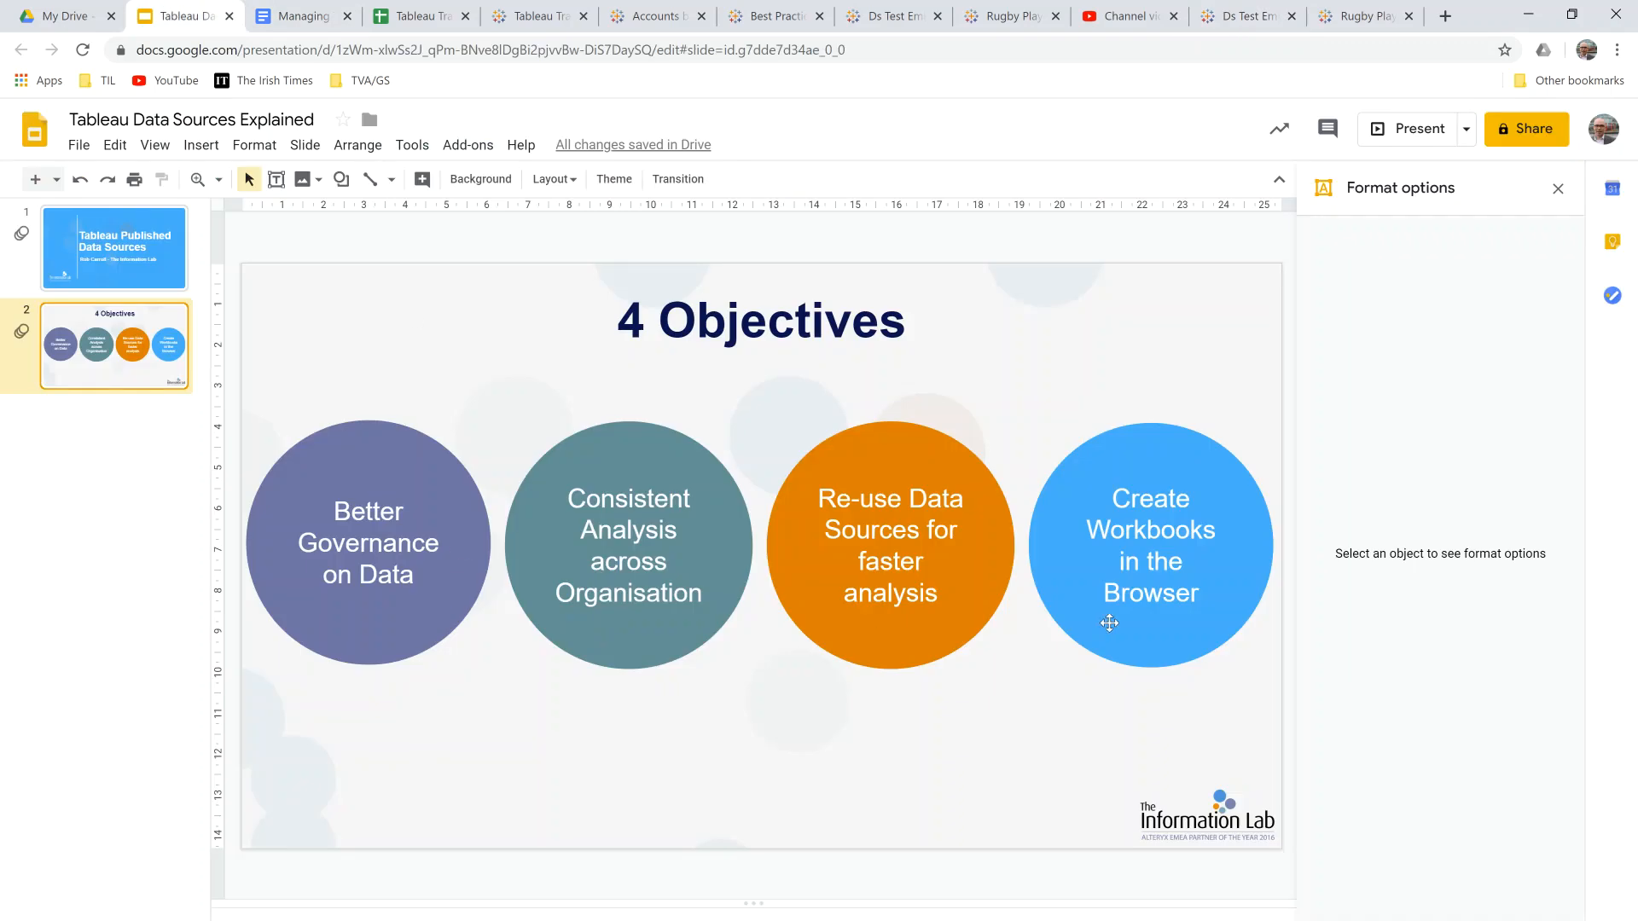